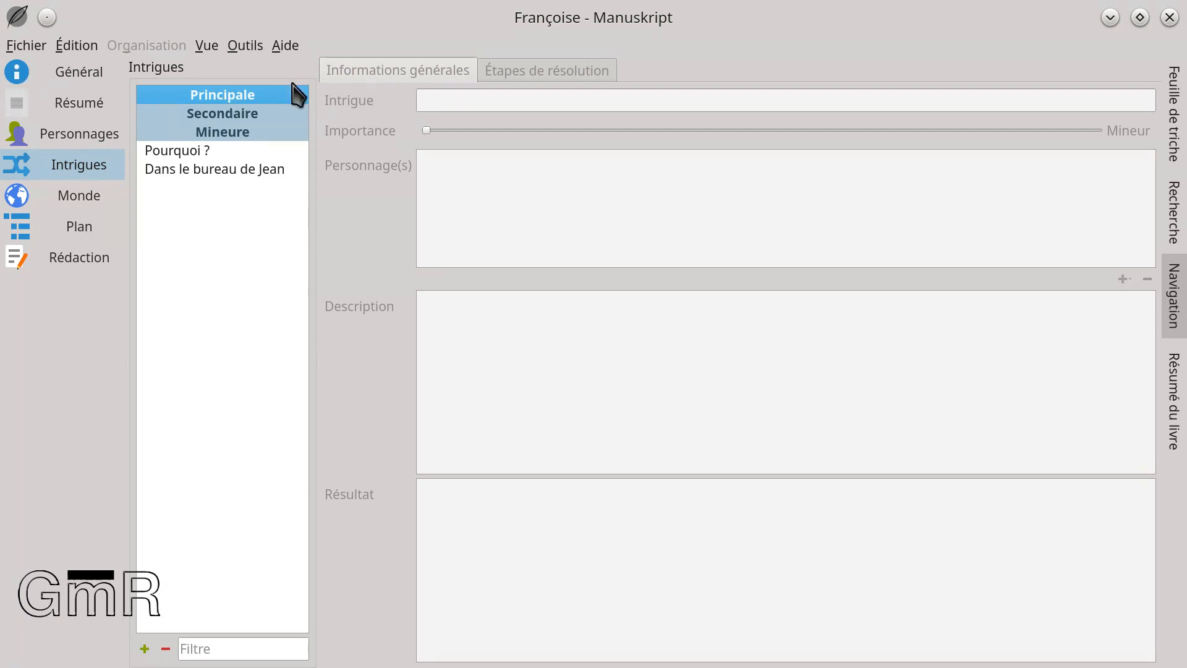
Add a new plot named "Carole promène son chien" to the plot list and save the project
click(238, 131)
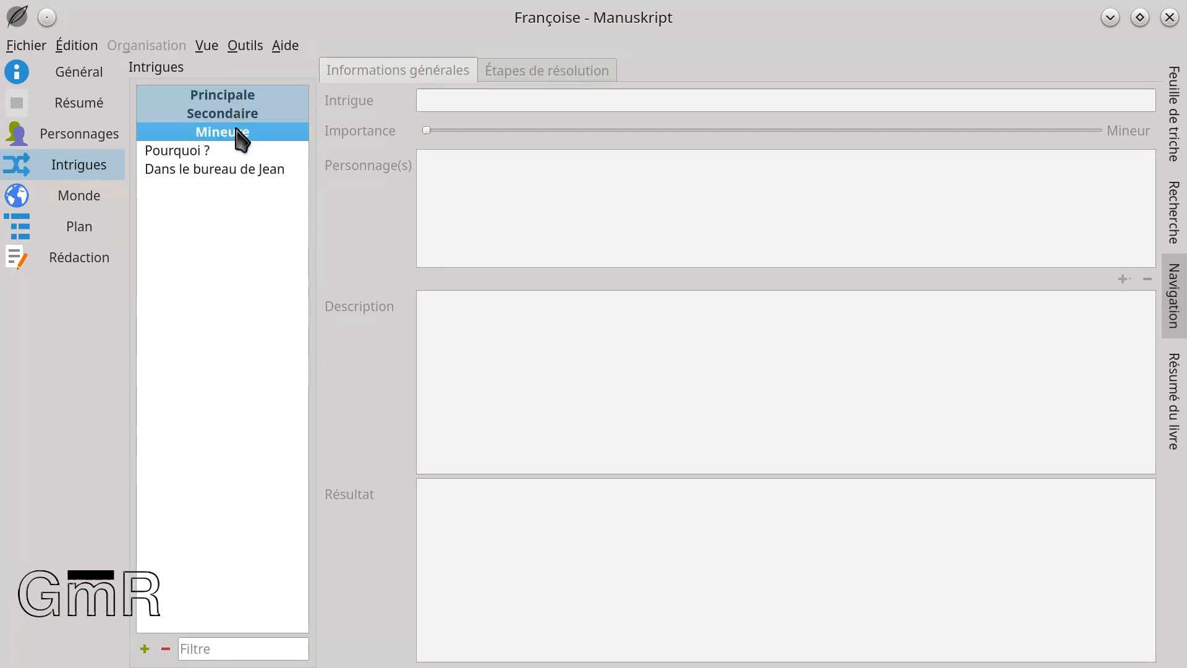
click(143, 651)
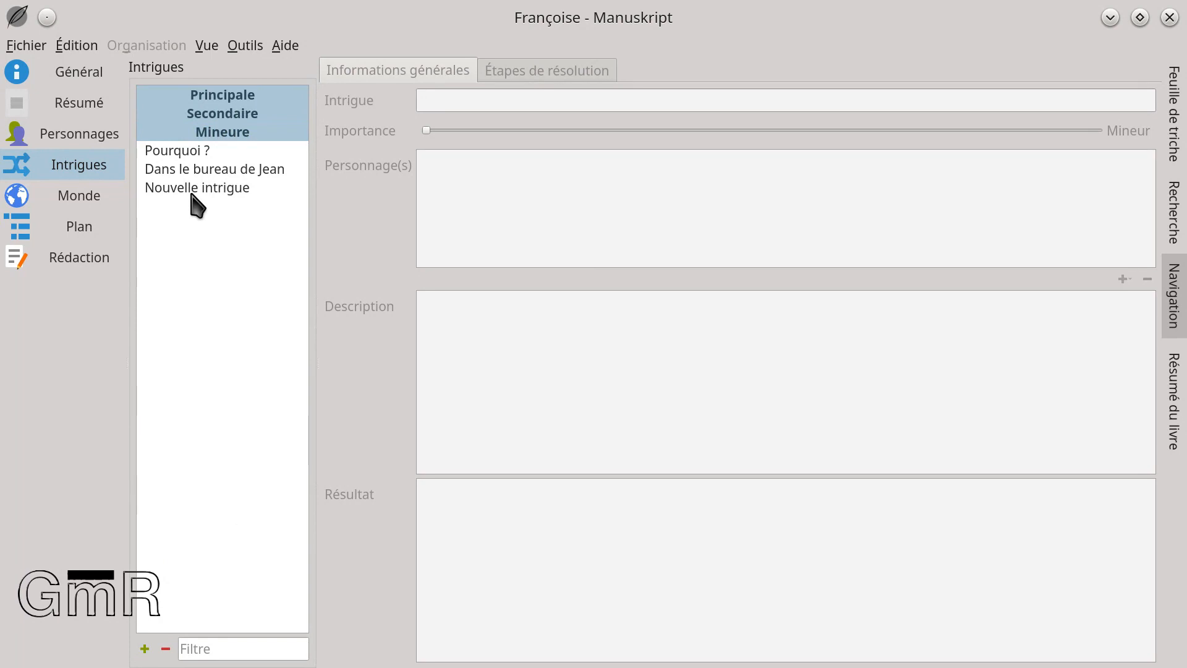
click(193, 192)
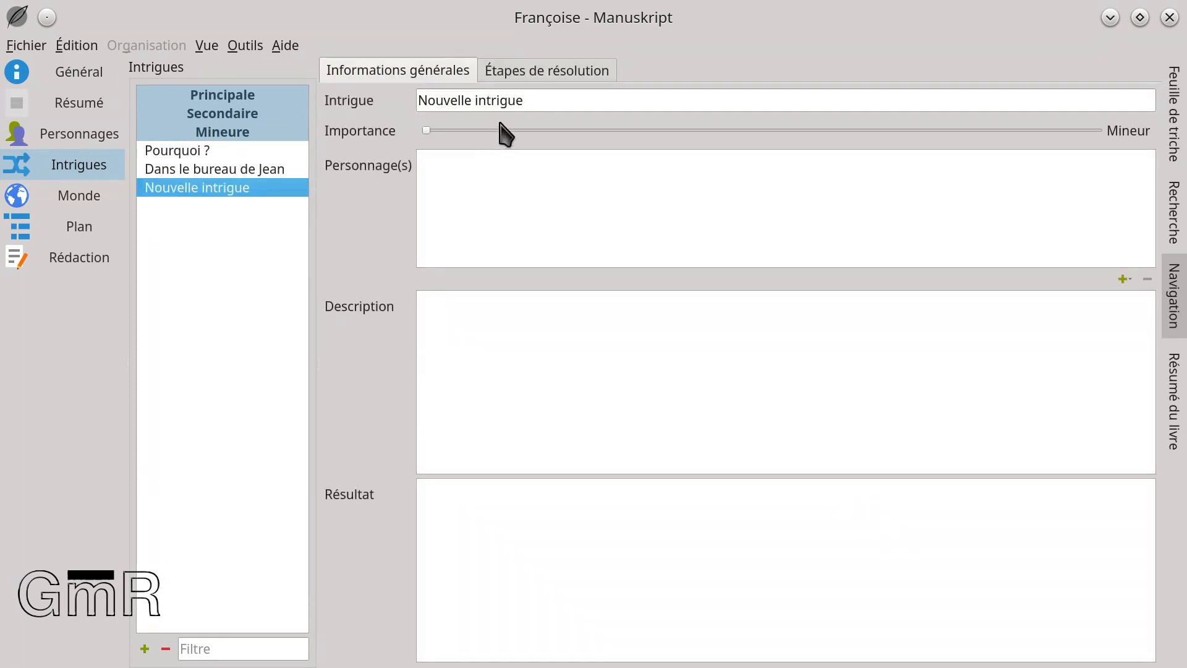
drag(530, 101, 353, 100)
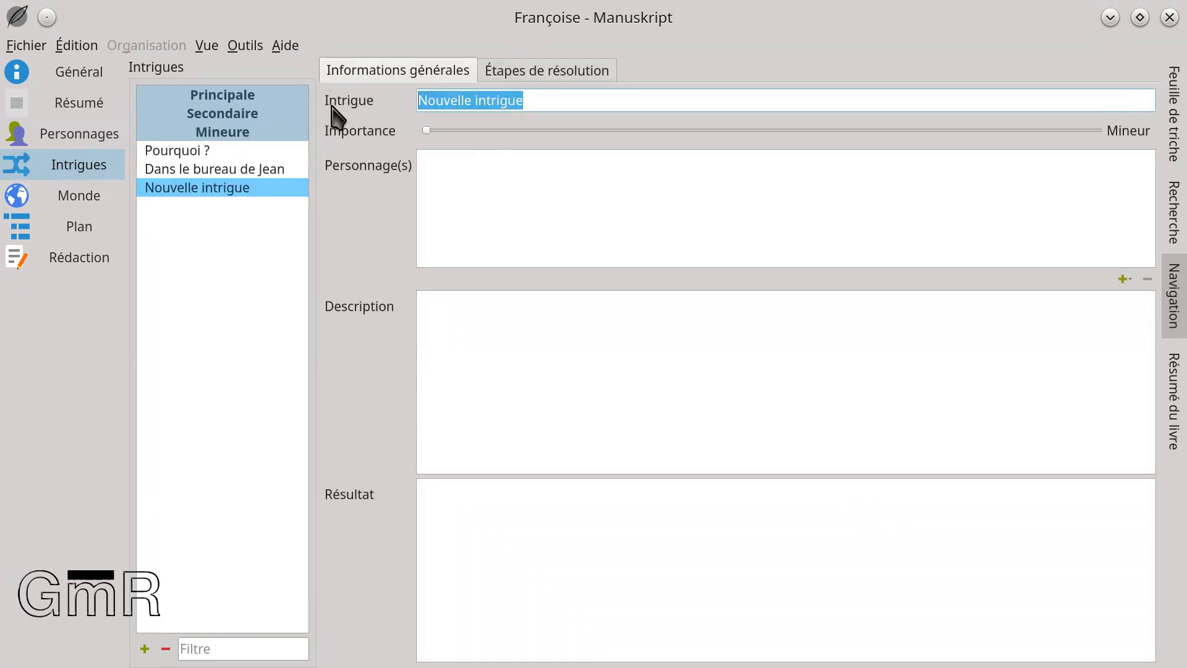
text(Carole promène son chien)
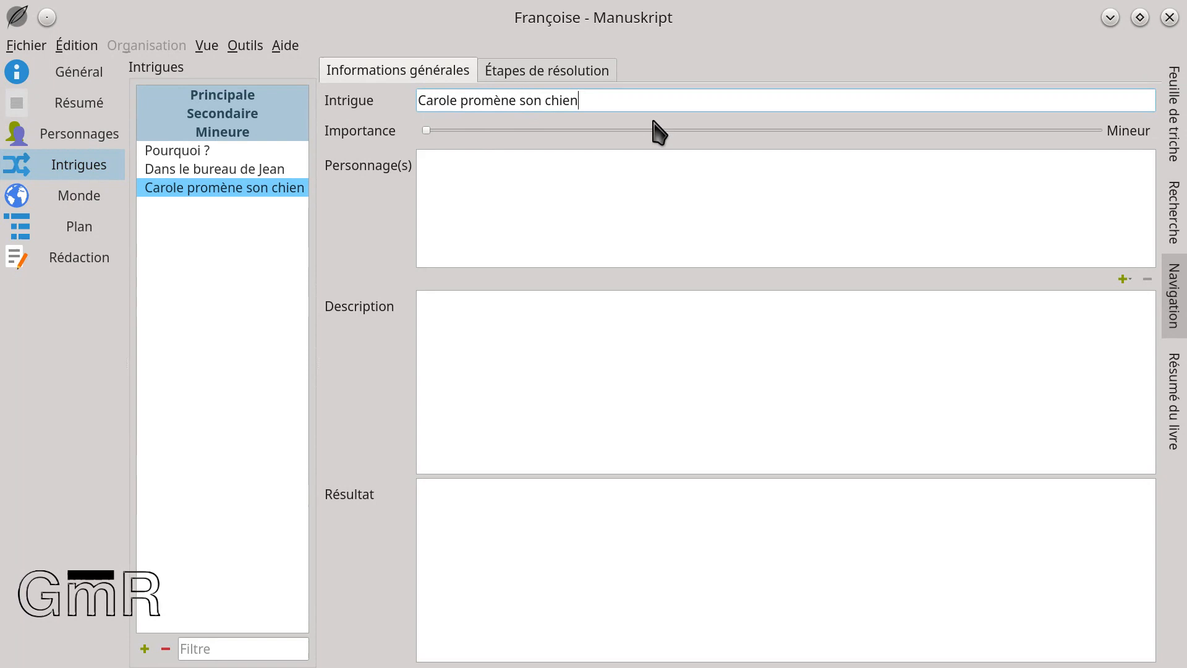
key(ctrl+s)
Try the importance levels on the plot "Carole promène son chien" and set it to Principal
drag(426, 131, 668, 137)
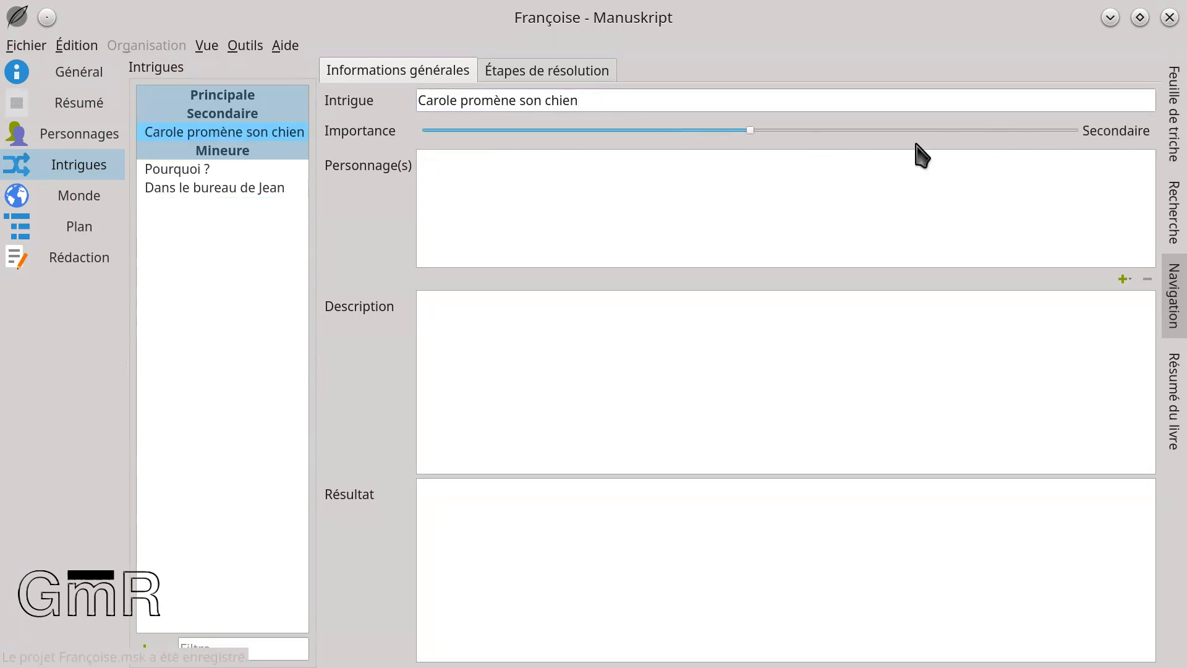
click(1076, 131)
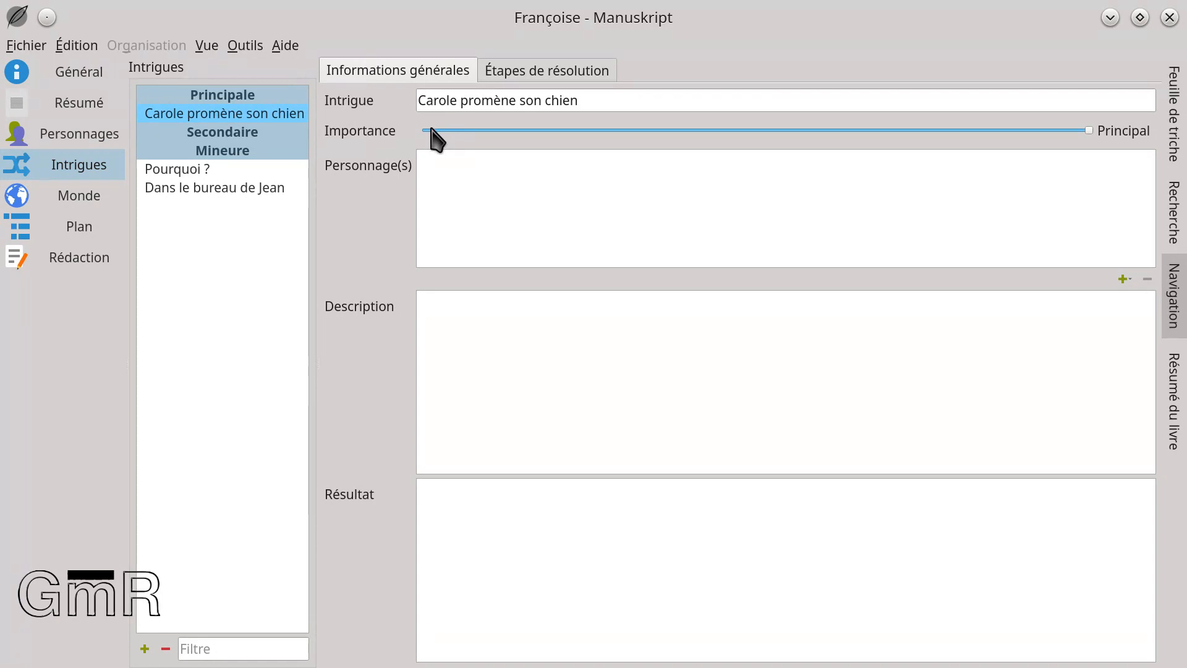
drag(1087, 130, 420, 132)
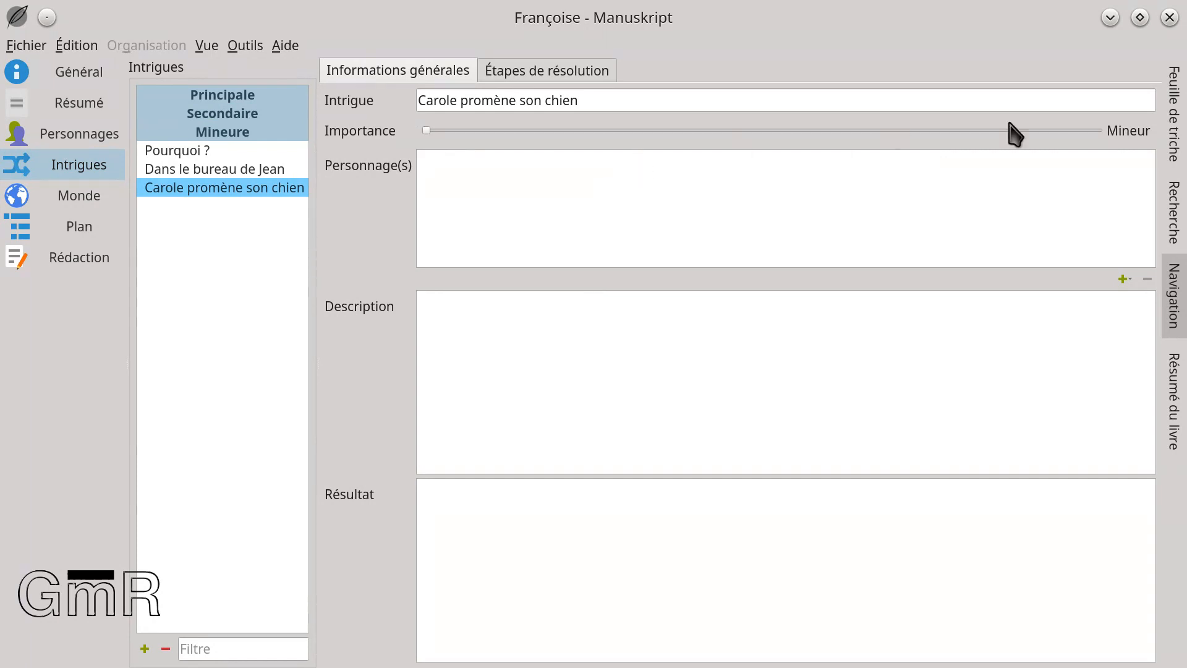
click(1099, 130)
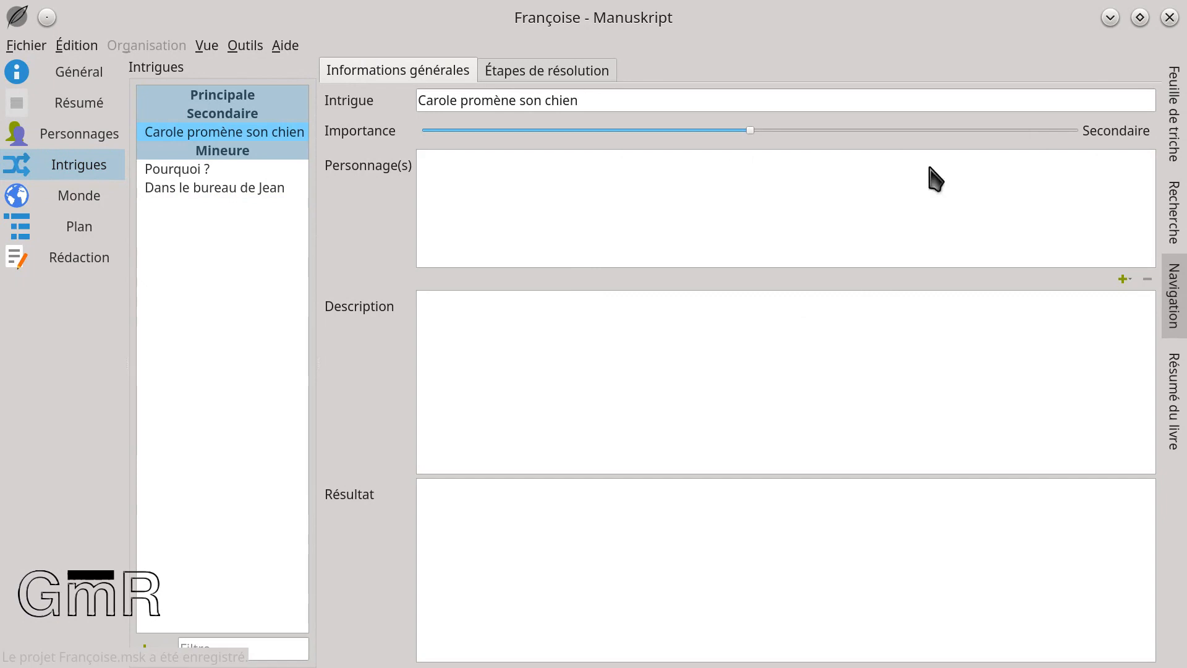
click(1079, 131)
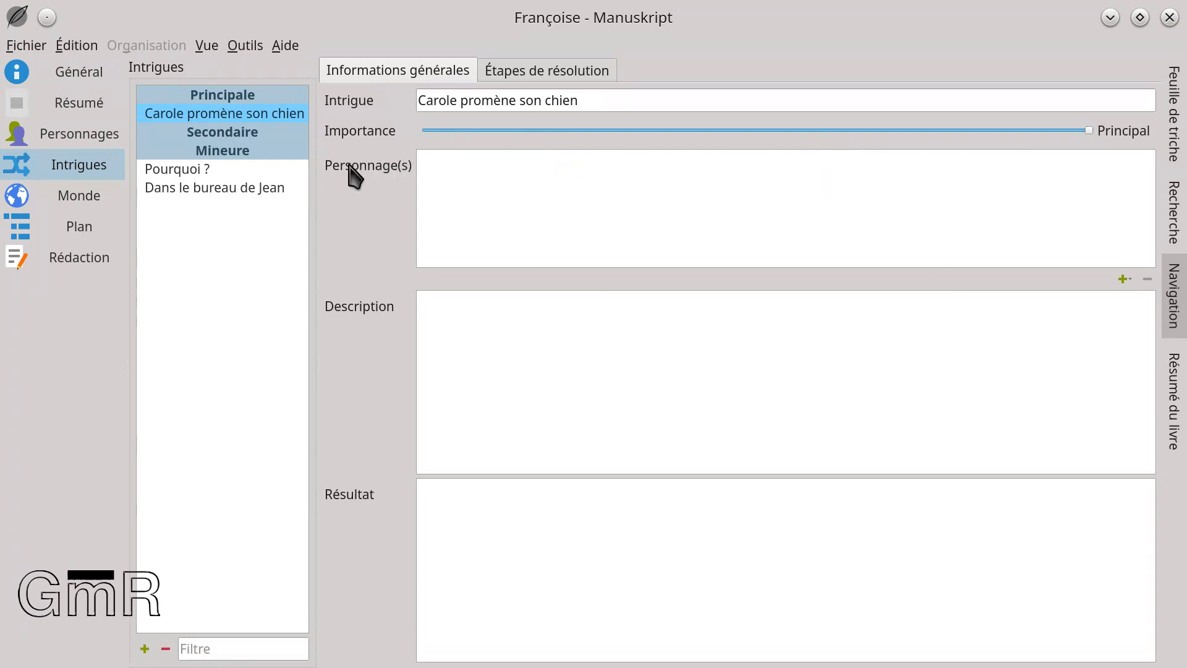
Assign the fourth character of the Mineure group to the plot "Carole promène son chien"
click(1122, 279)
mouse_move(1122, 299)
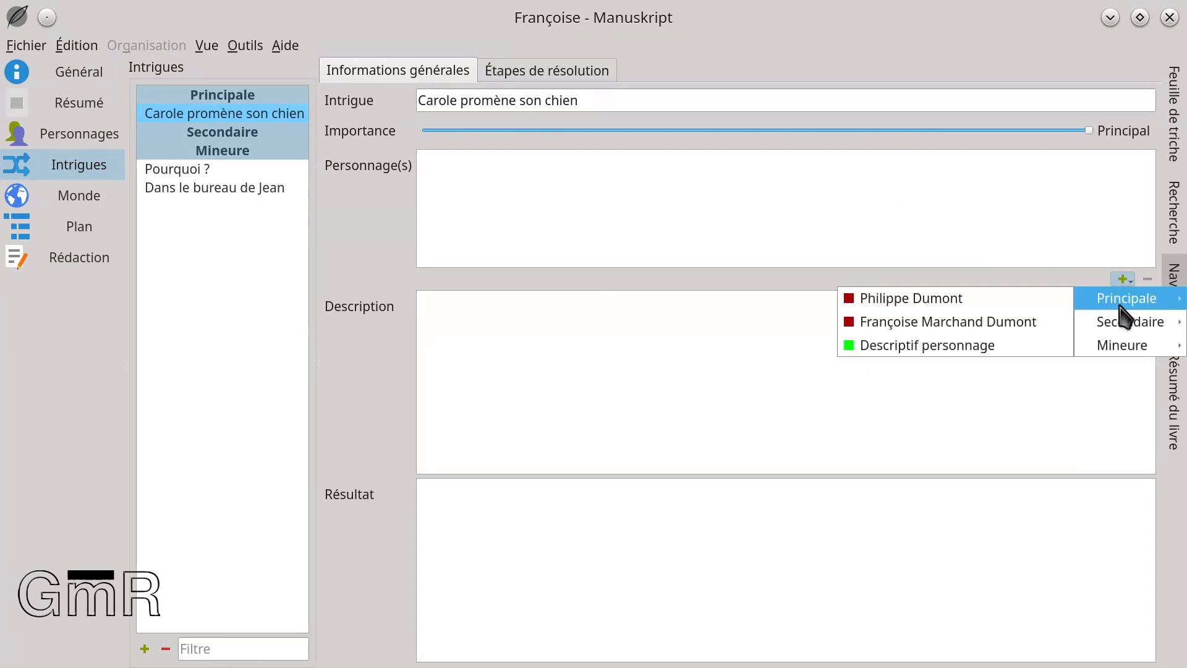
mouse_move(1123, 348)
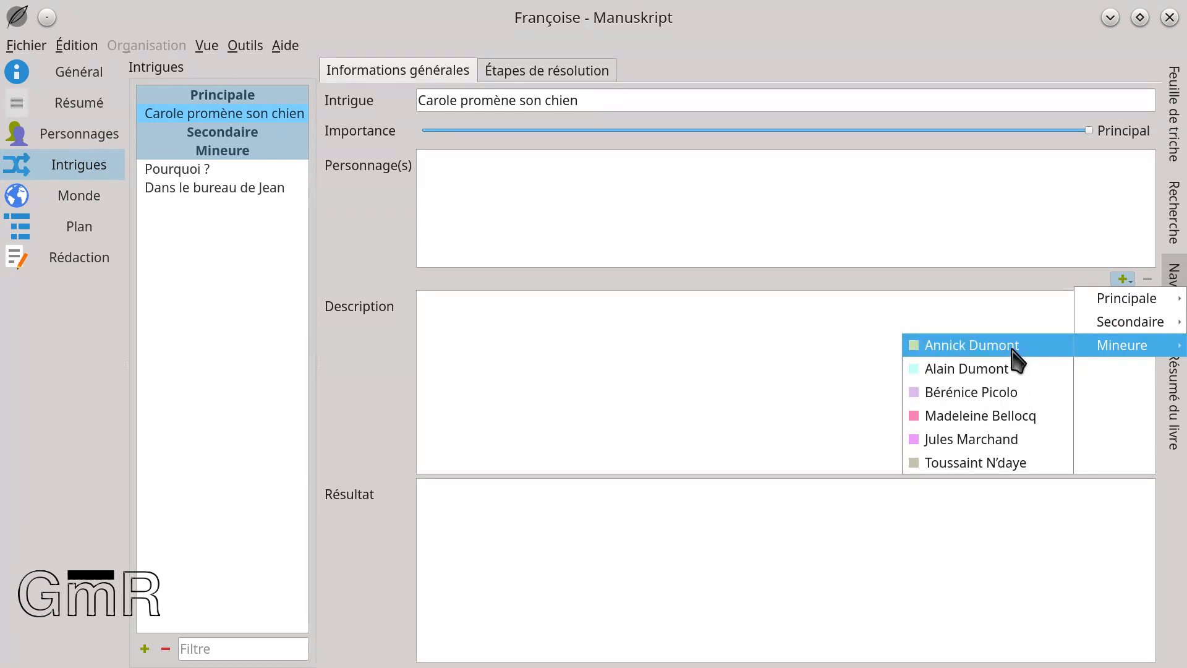
click(1000, 412)
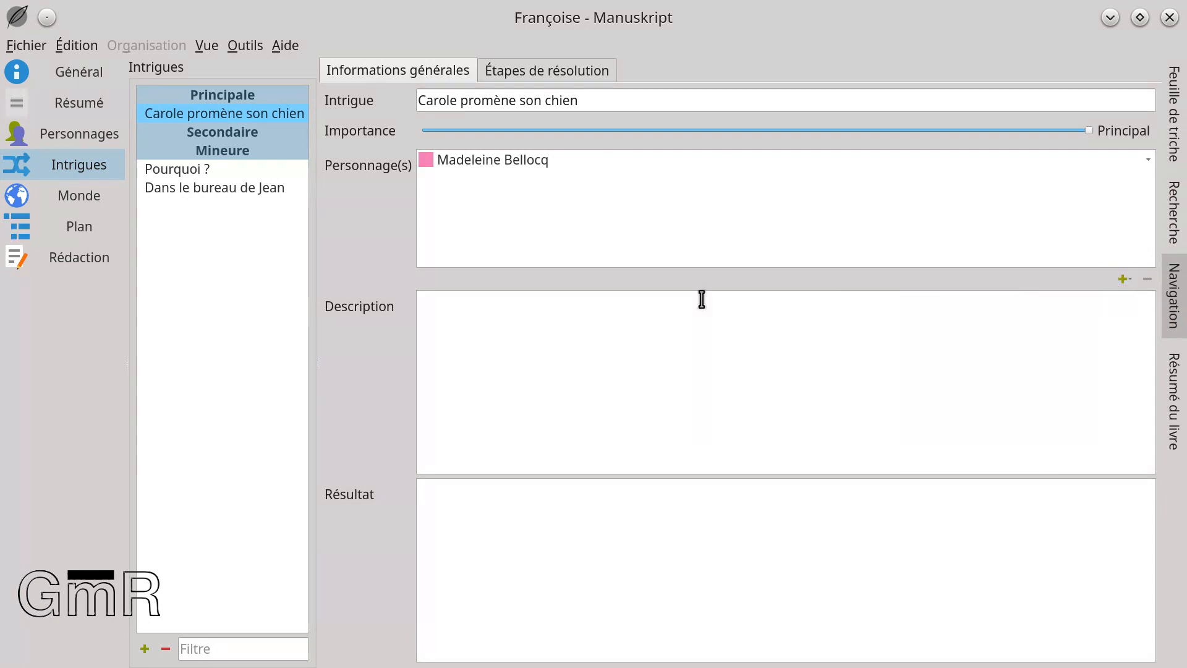
click(524, 339)
Add a resolution step named "Carole appel les secours" to the plot
click(529, 70)
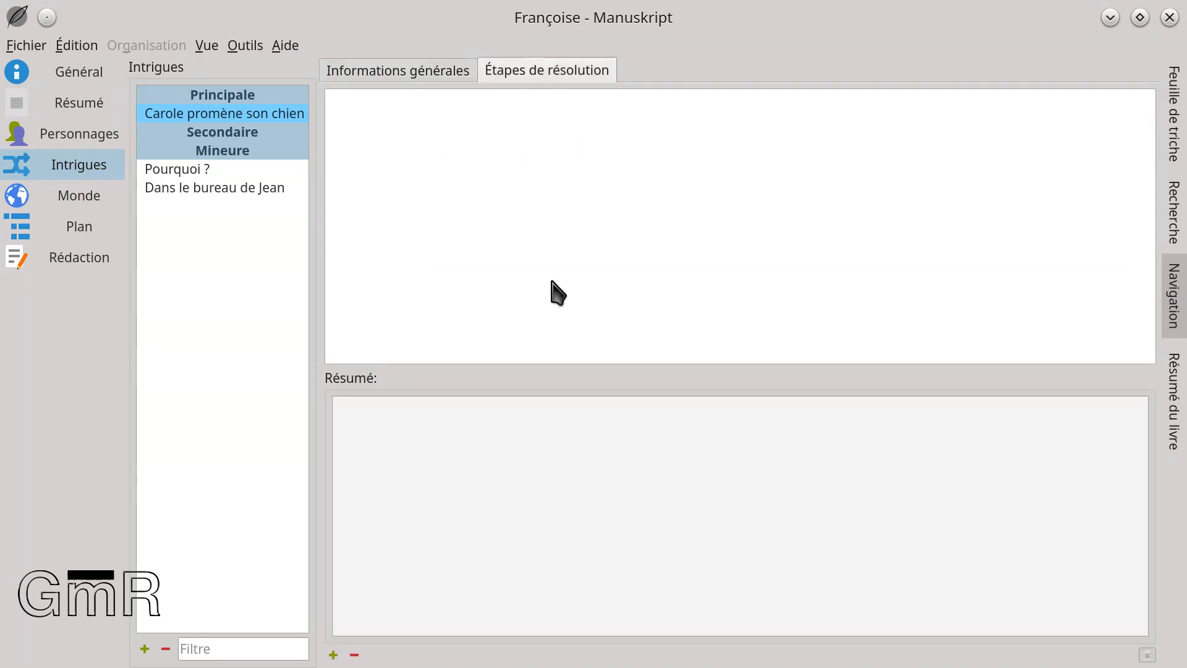
click(334, 656)
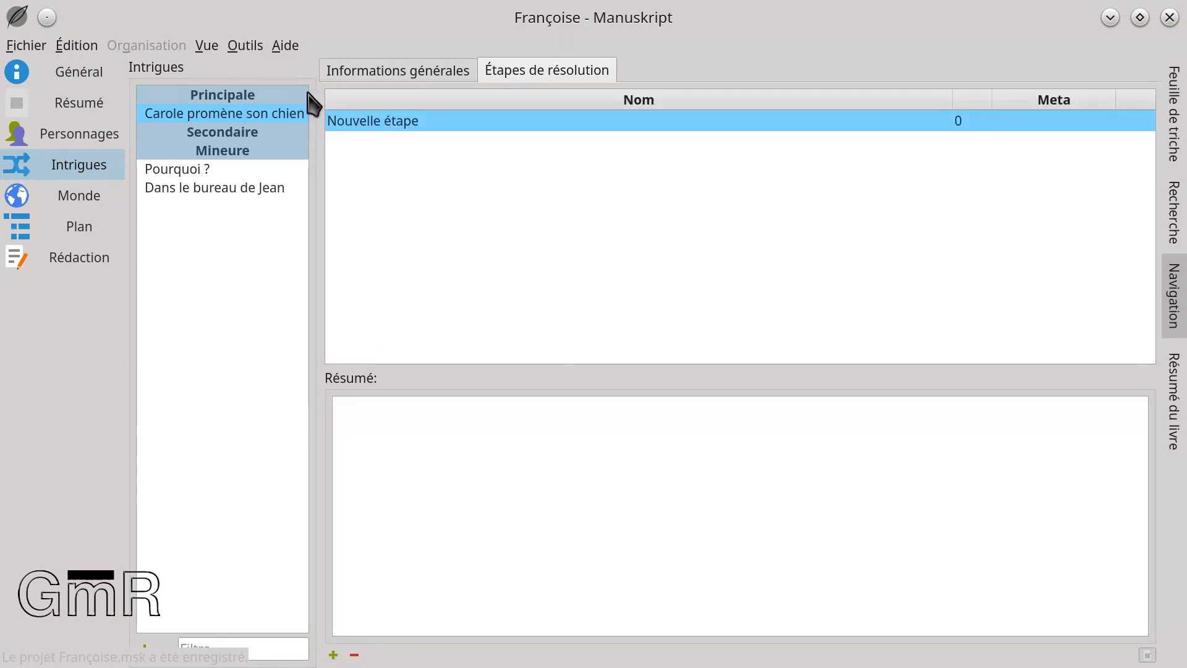
click(373, 125)
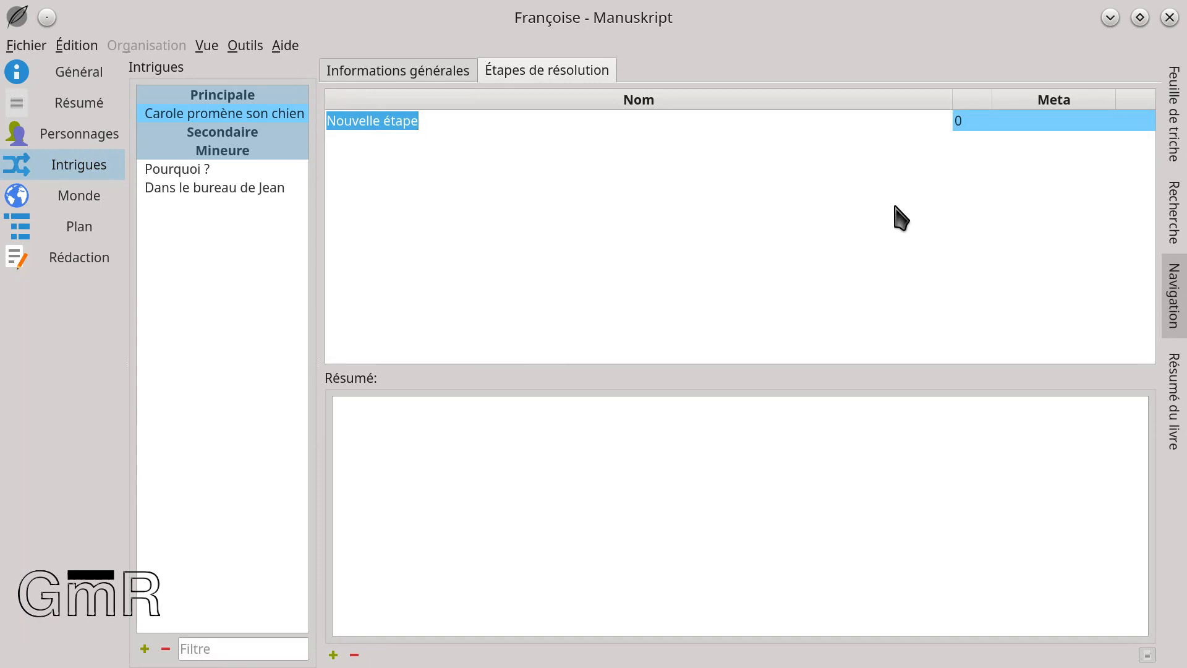
text(Carole appel les secours)
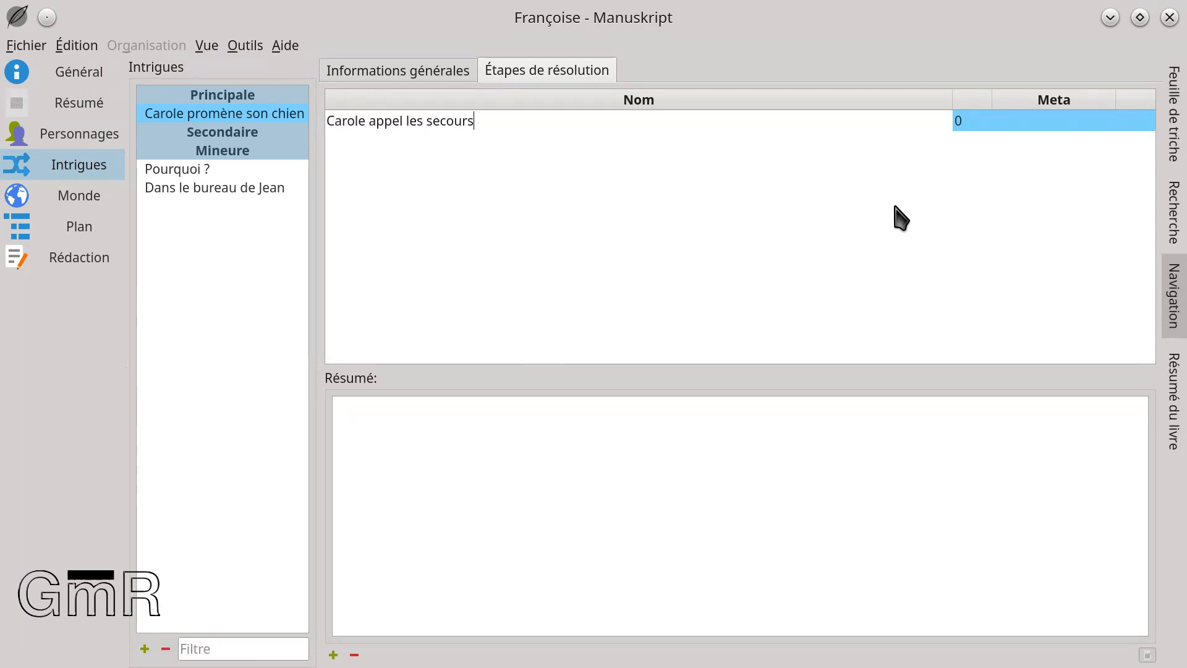
click(416, 411)
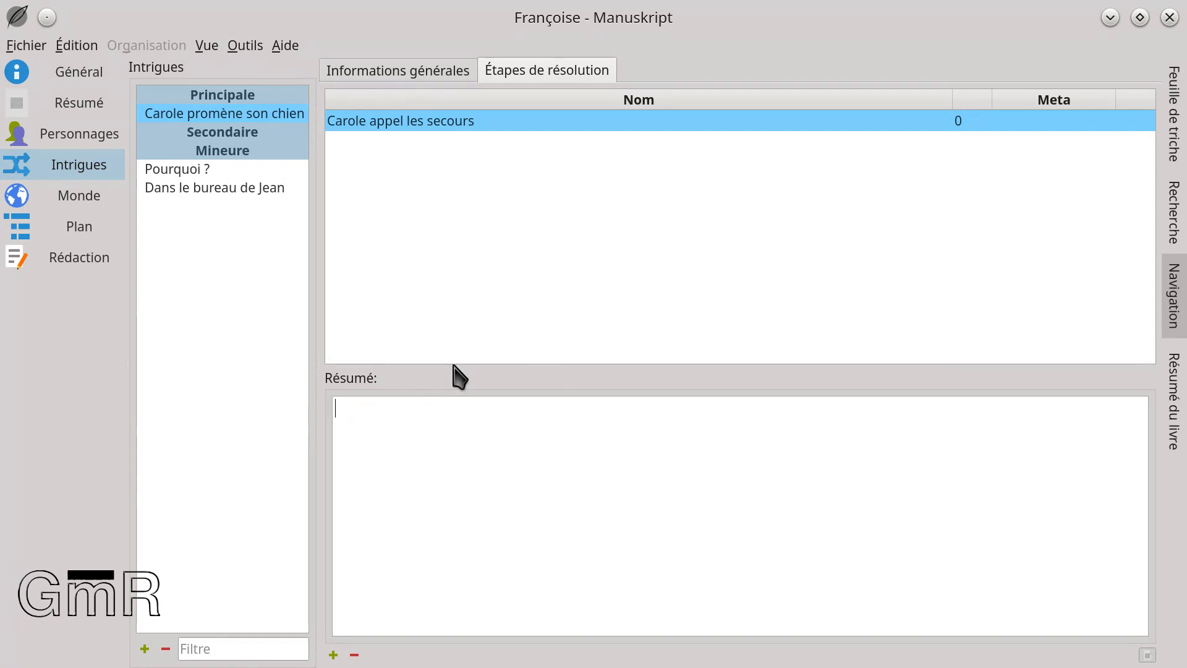
Add a second resolution step named "Carole s'apprête" to the plot and save the project
click(333, 653)
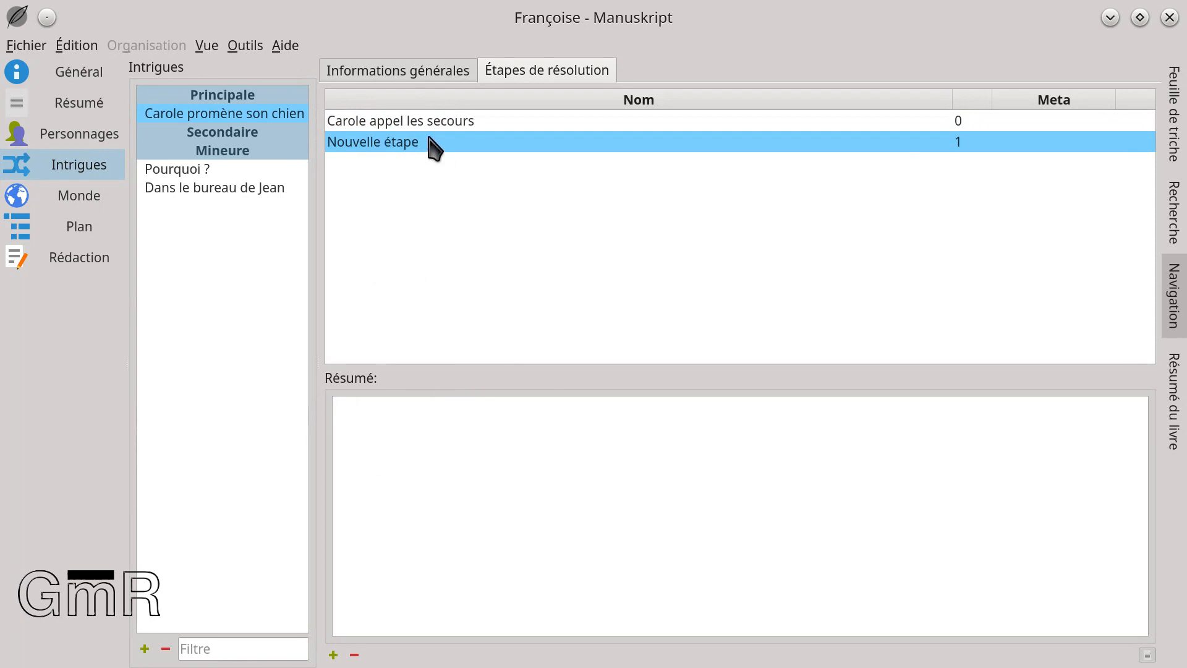
double_click(412, 148)
key(ctrl+s)
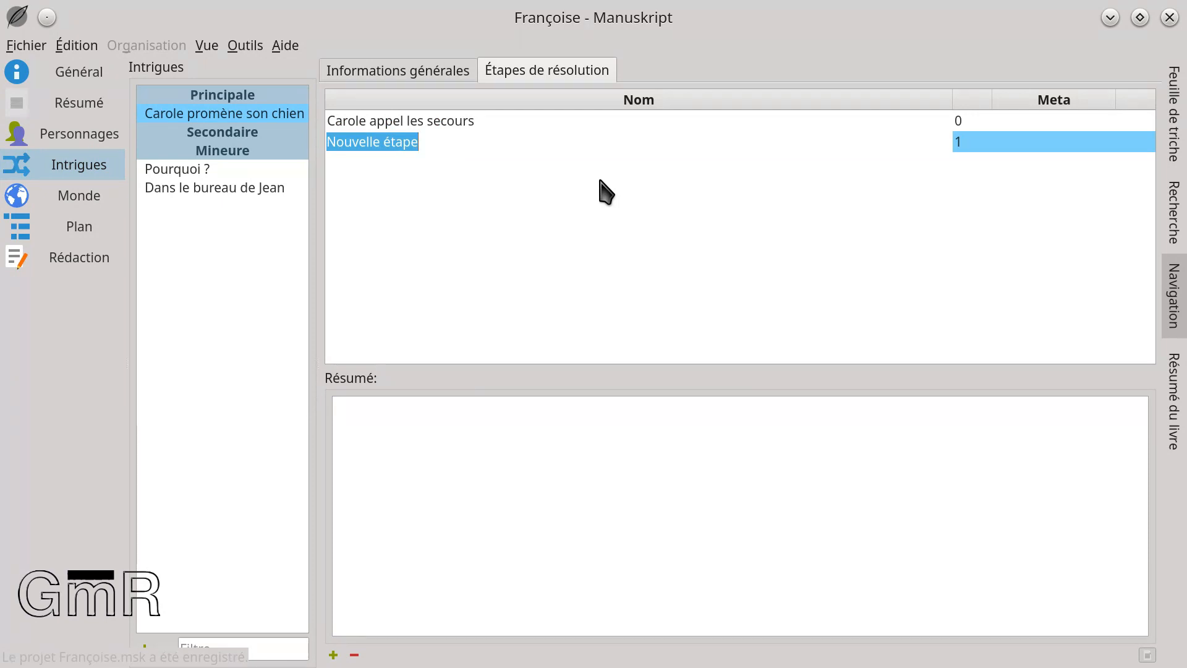
text(C)
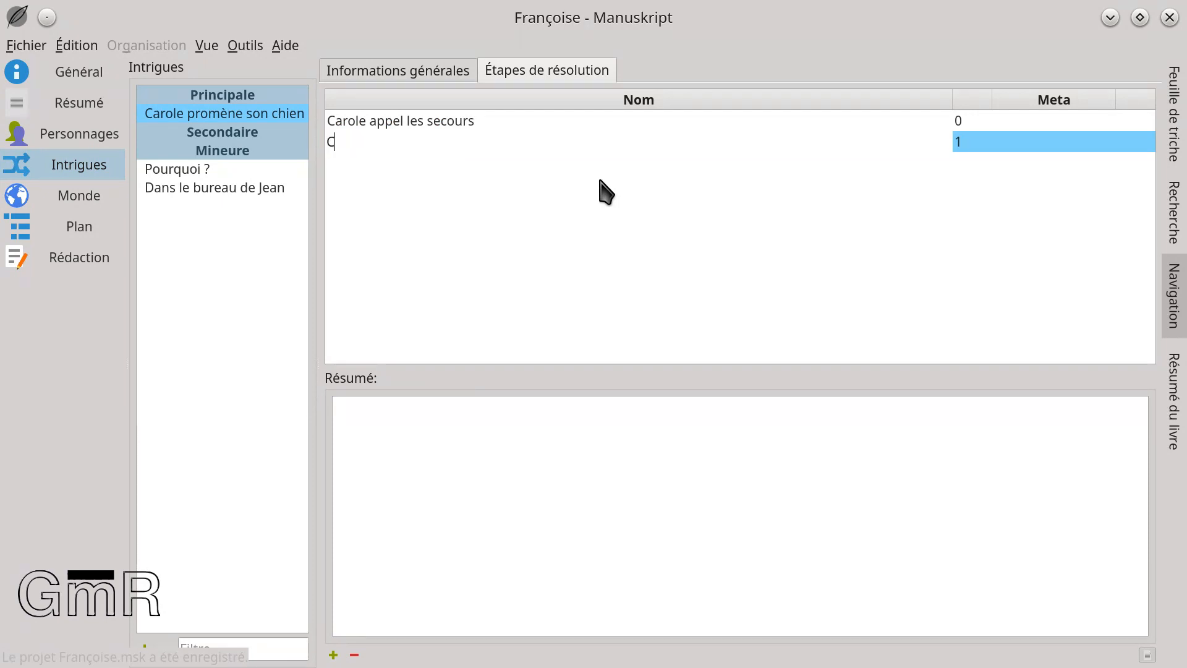
text(ar)
text(ole s'apprête)
key(Return)
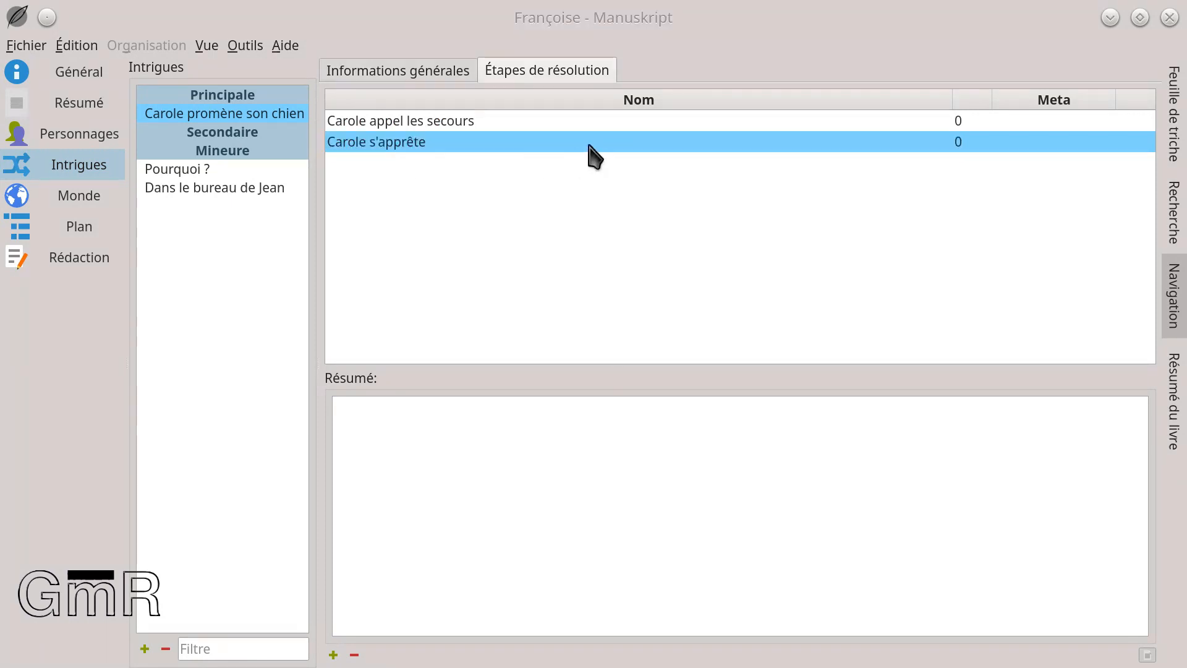
Enter "rdv maman" as the summary of the resolution step "Carole s'apprête"
click(421, 122)
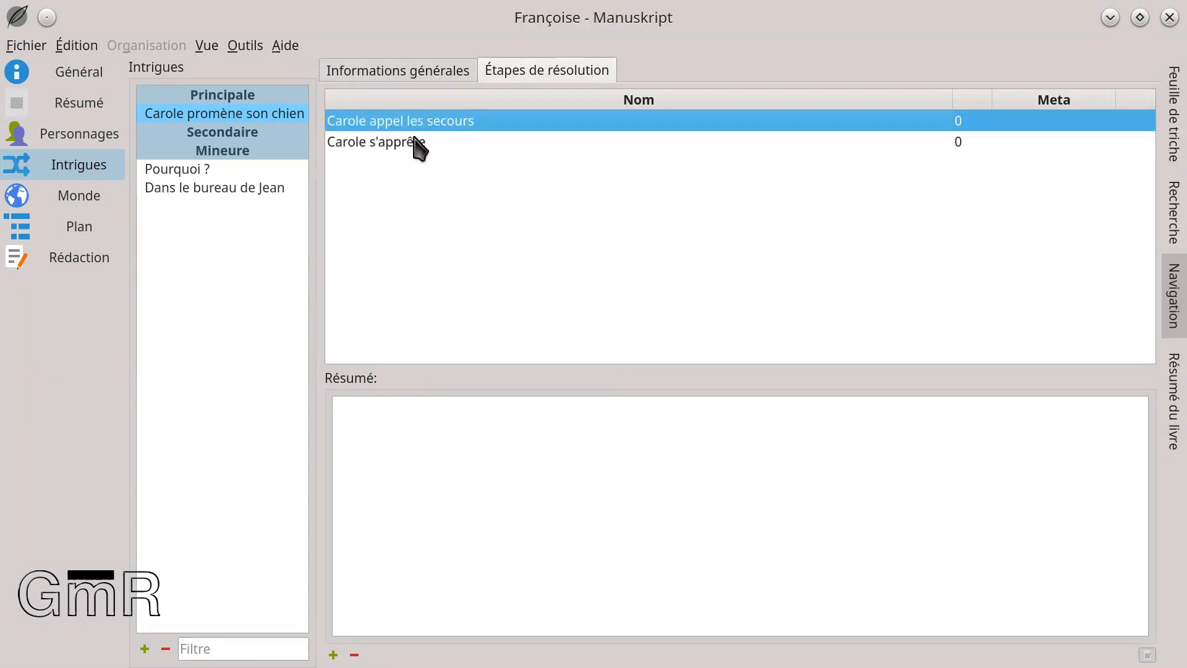
click(411, 144)
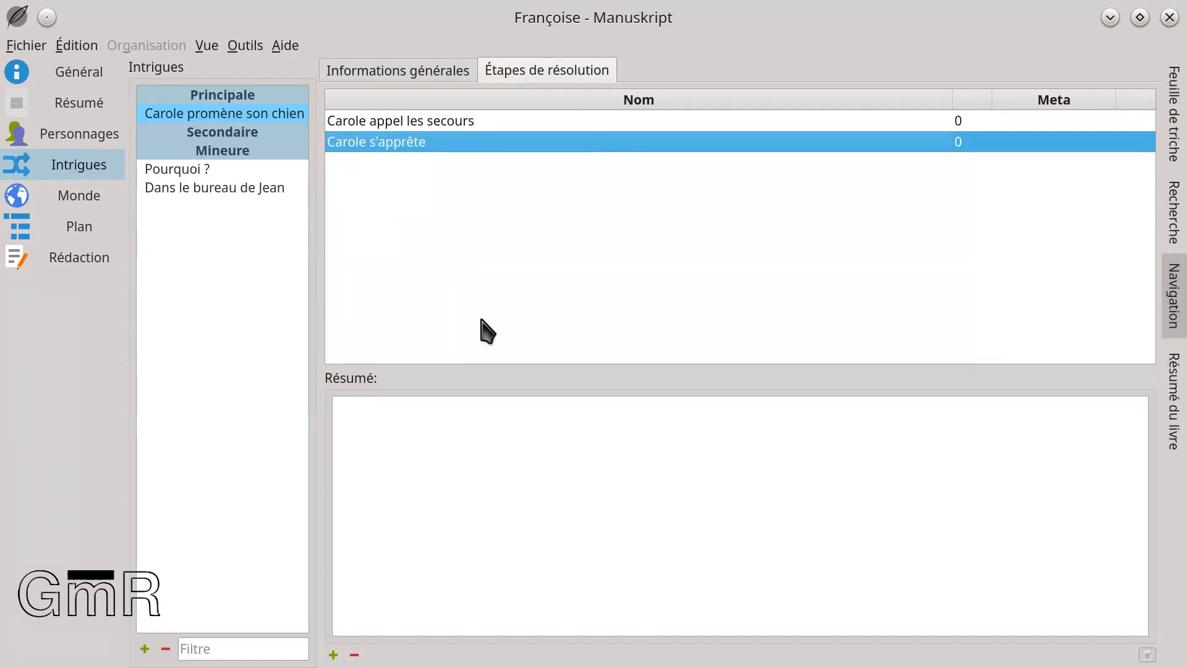
click(391, 461)
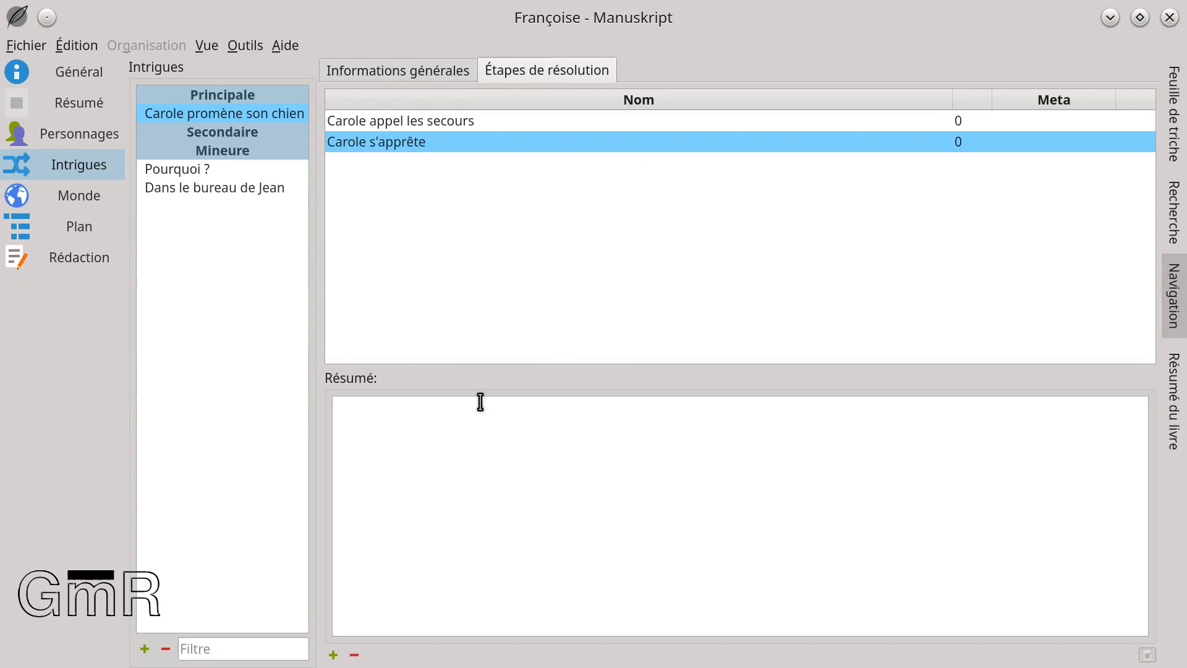
text(rdv maman)
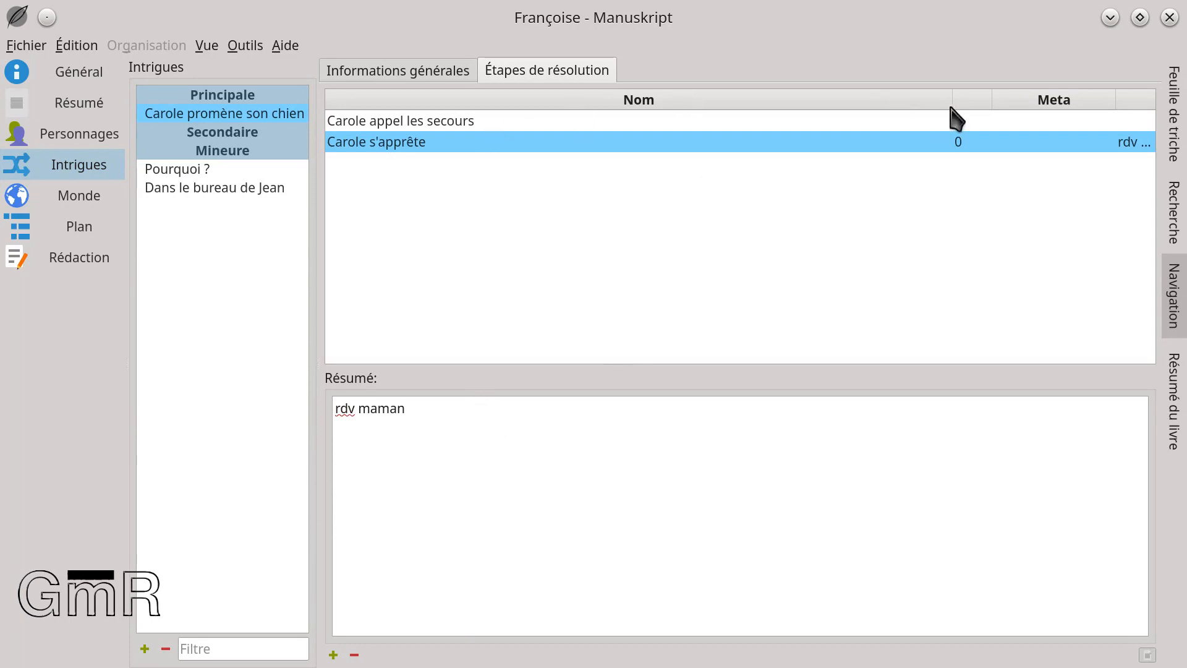
Switch between the two resolution steps to compare their summaries
click(1047, 122)
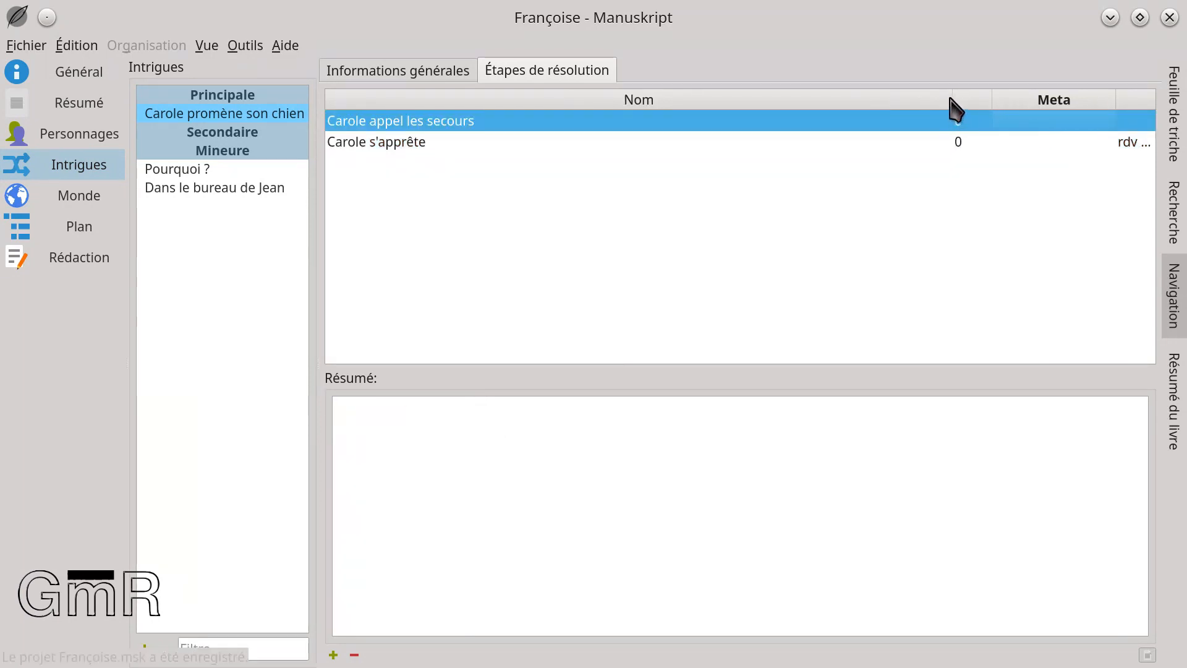
click(1134, 141)
click(1129, 126)
click(1130, 141)
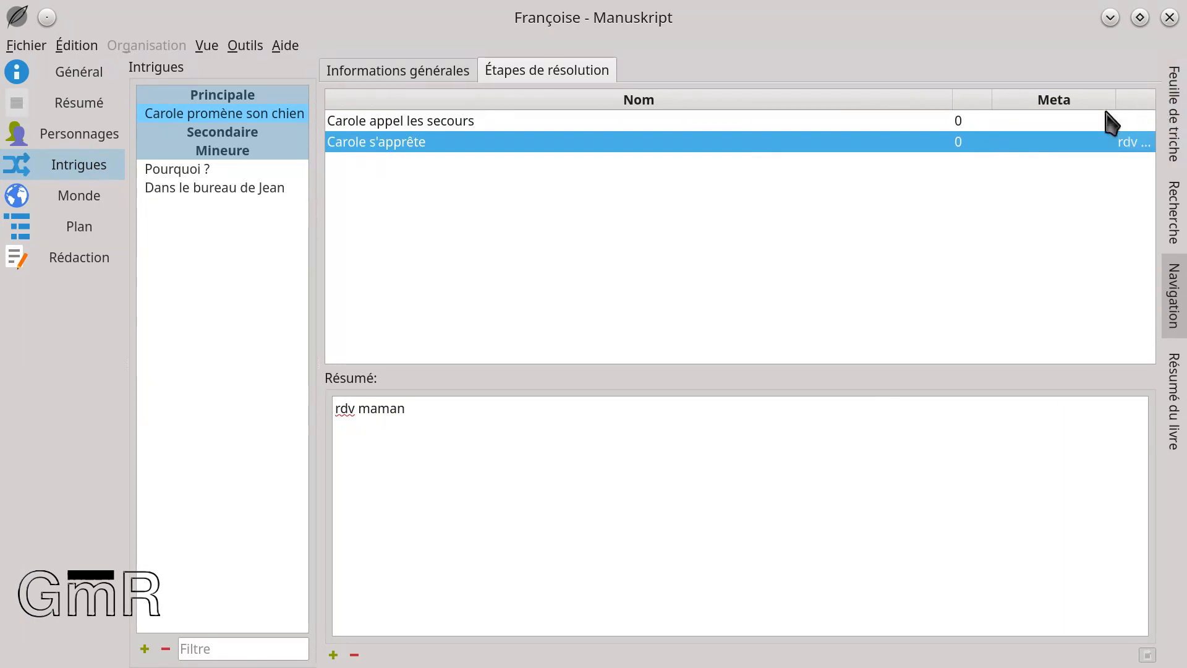
Set the meta of the resolution step "Carole appel les secours" to Résolution from the Général category
click(1059, 121)
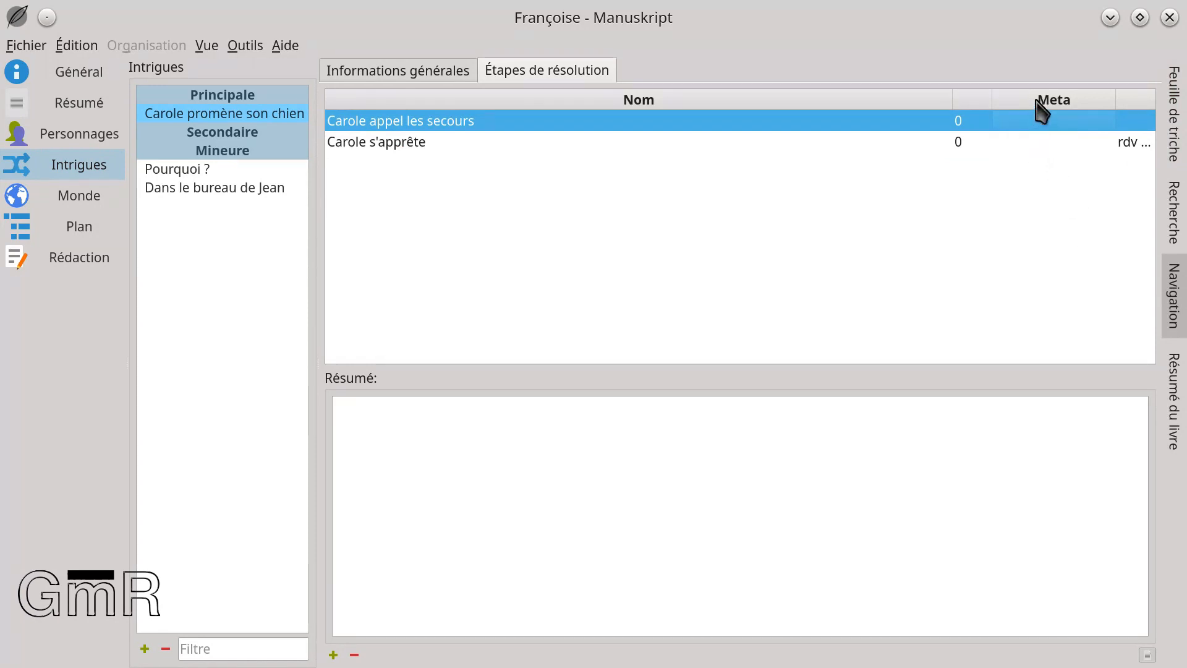
double_click(1020, 118)
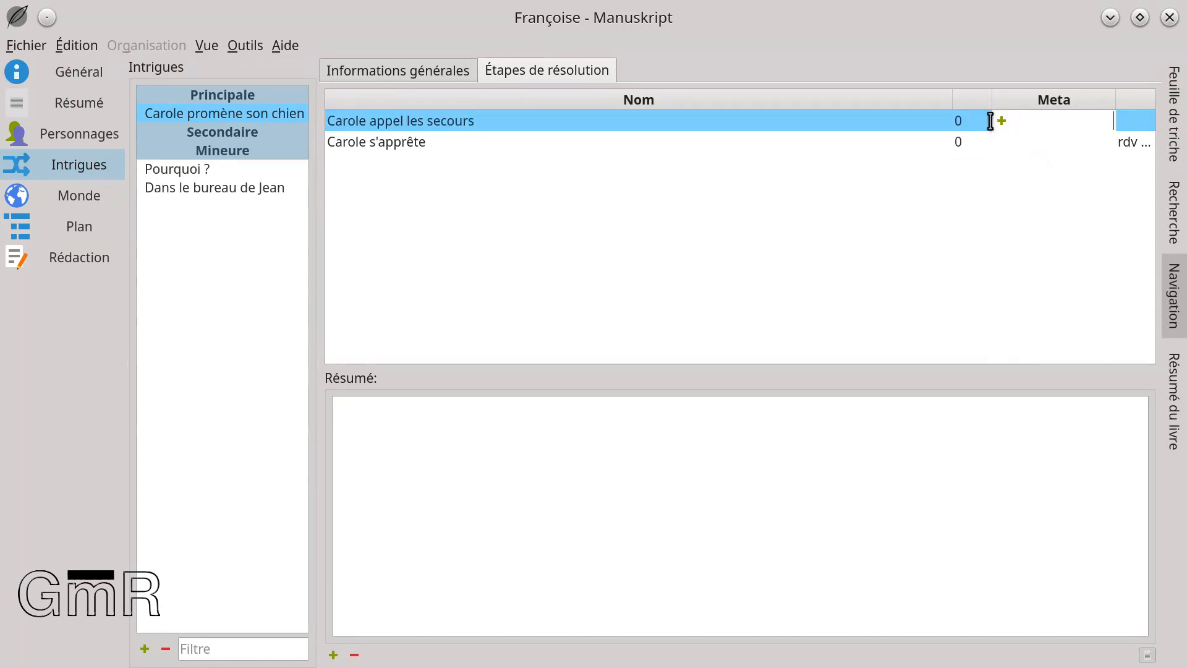
click(1002, 121)
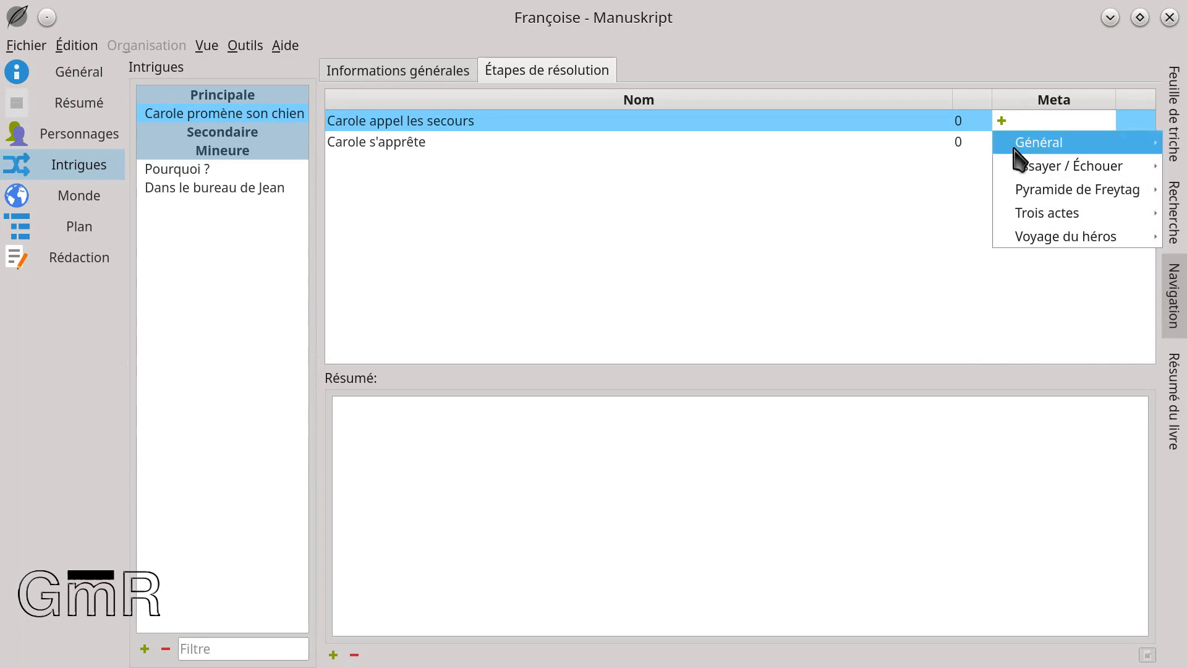
mouse_move(1020, 146)
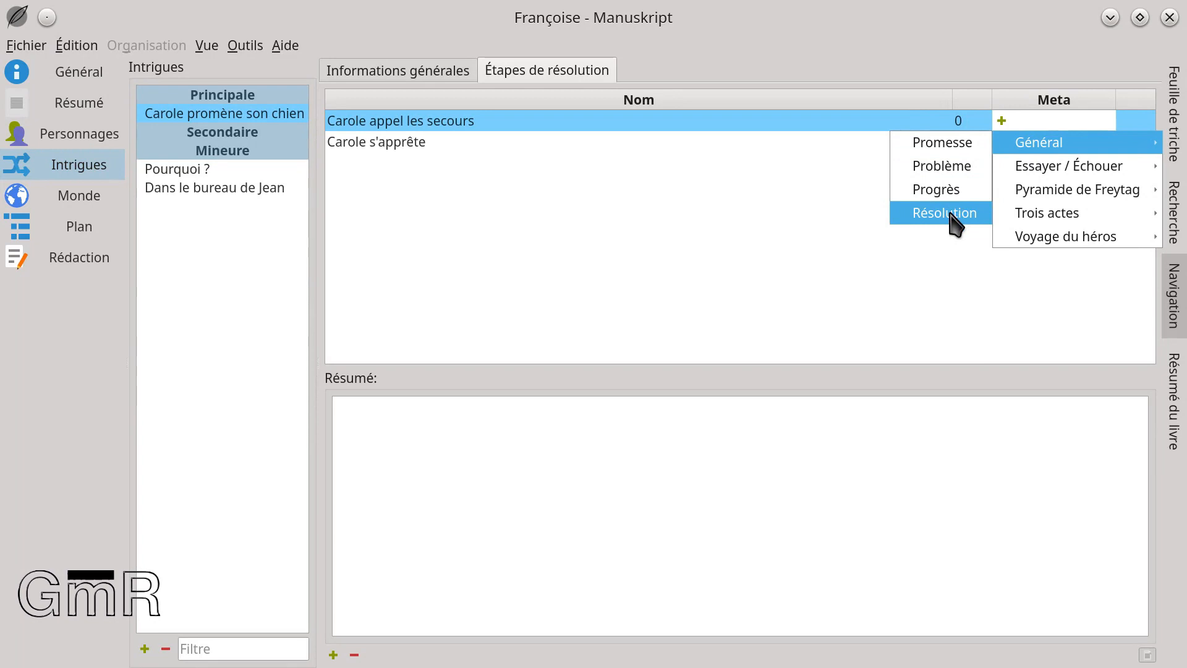
mouse_move(1044, 178)
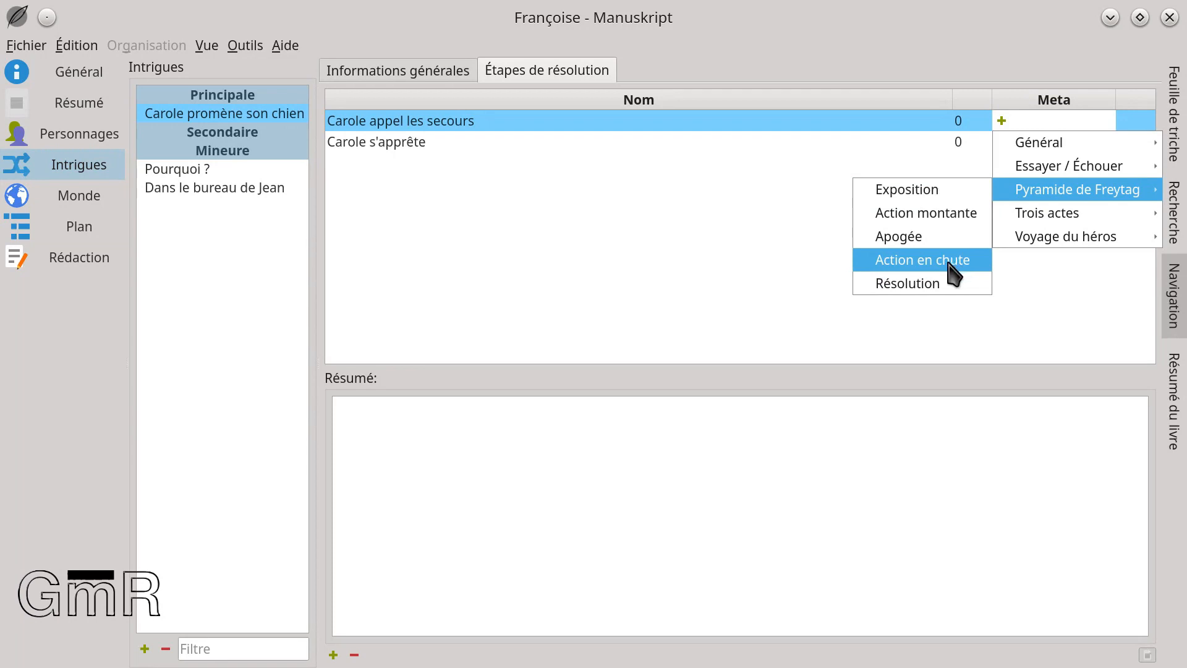
mouse_move(1025, 216)
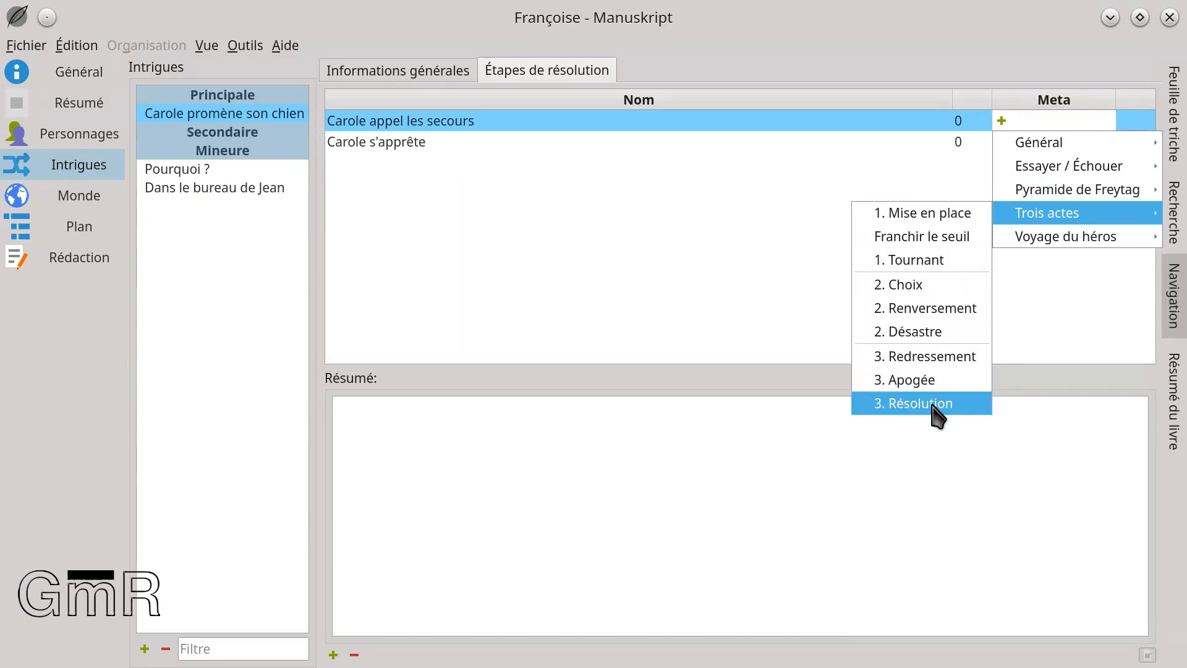
mouse_move(1048, 241)
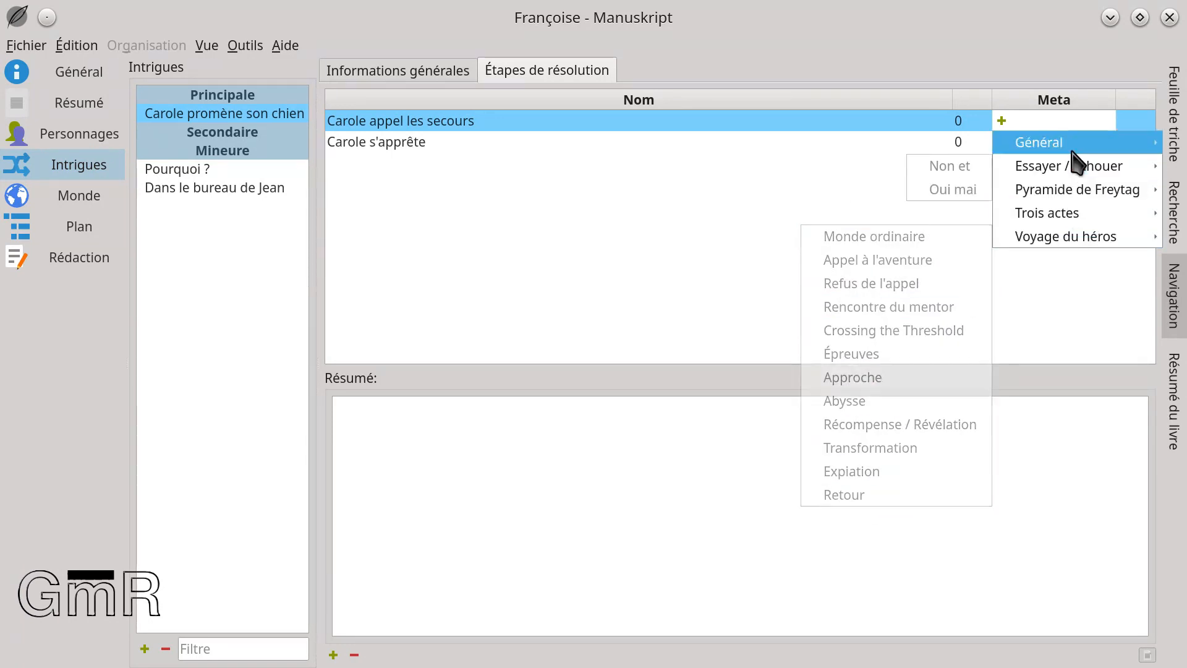
mouse_move(1072, 152)
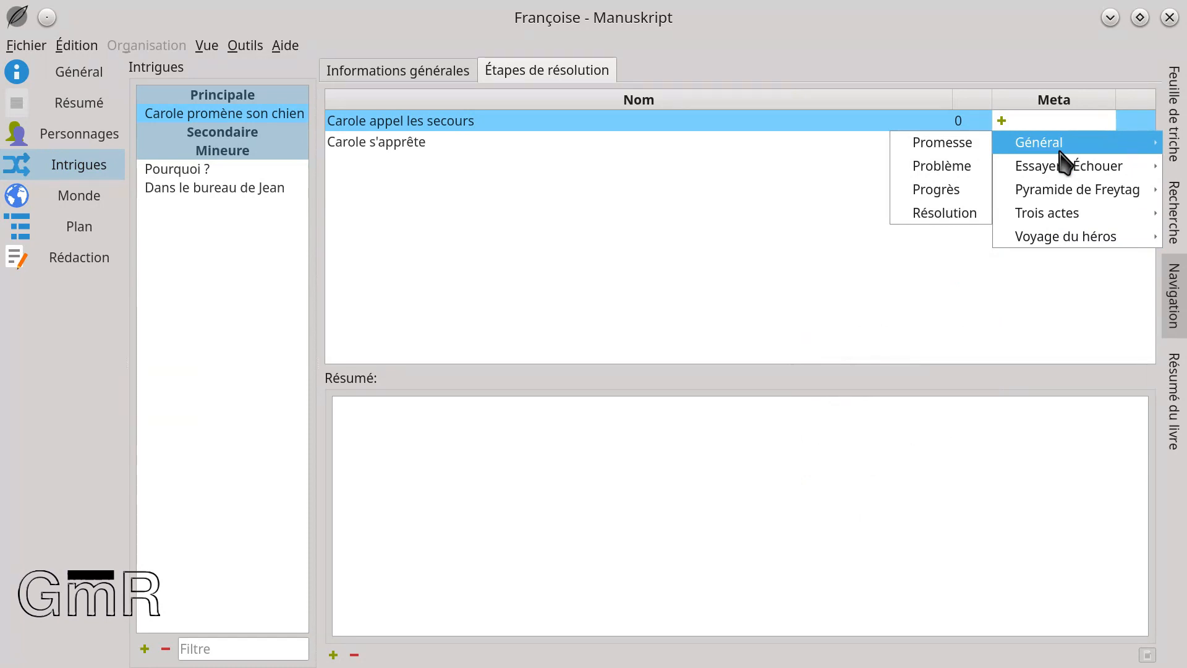
click(951, 213)
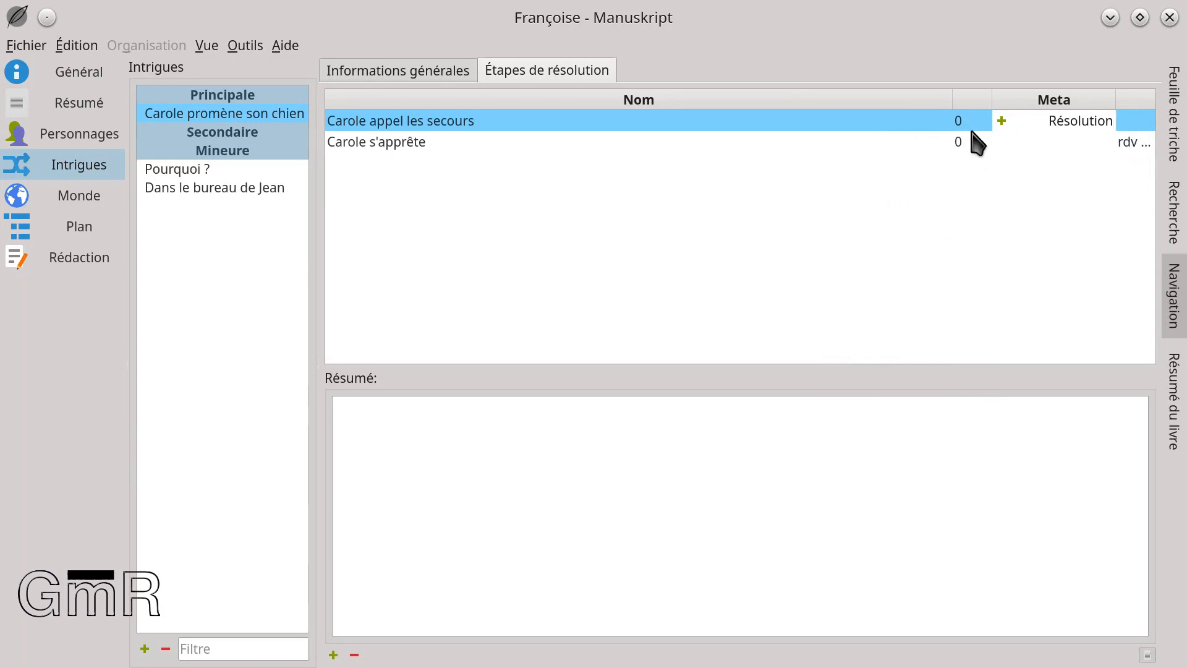
Set the meta of the resolution step "Carole s'apprête" to Monde ordinaire from the Voyage du héros category
click(1001, 141)
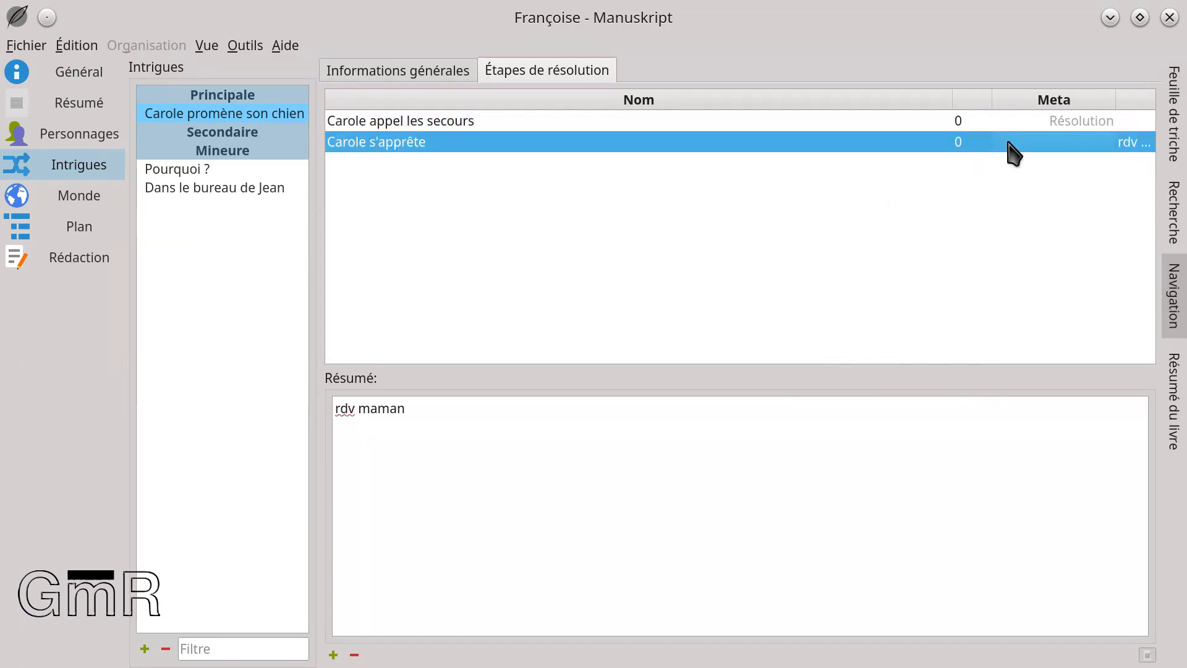
click(1008, 142)
click(1002, 142)
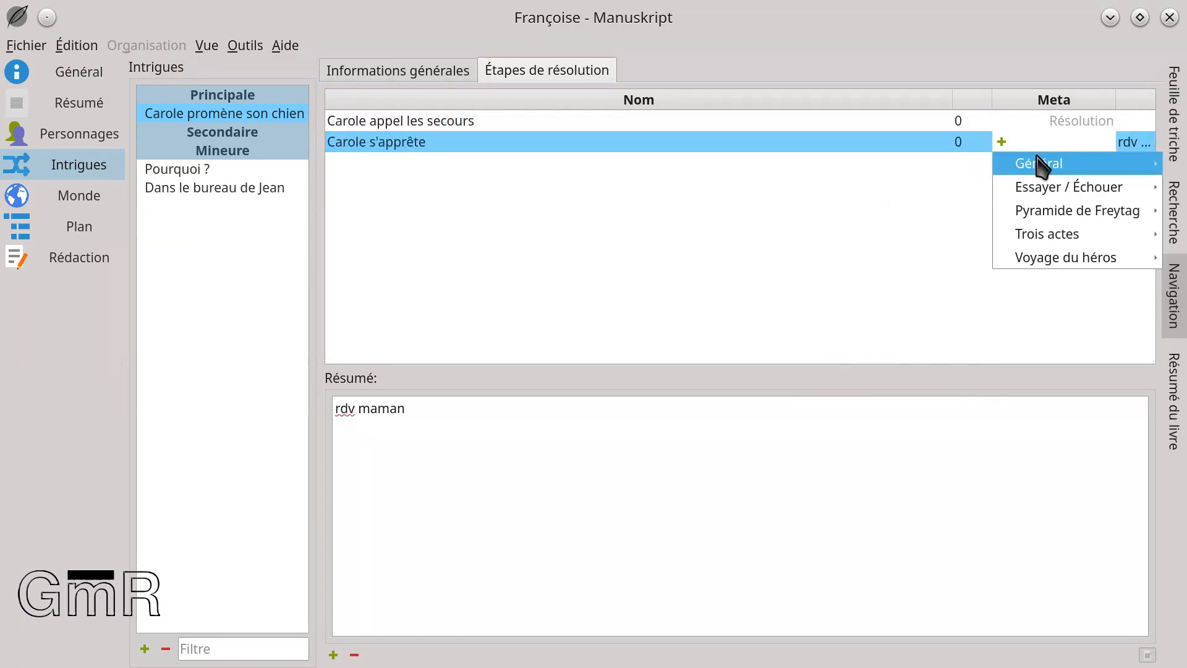
mouse_move(1037, 166)
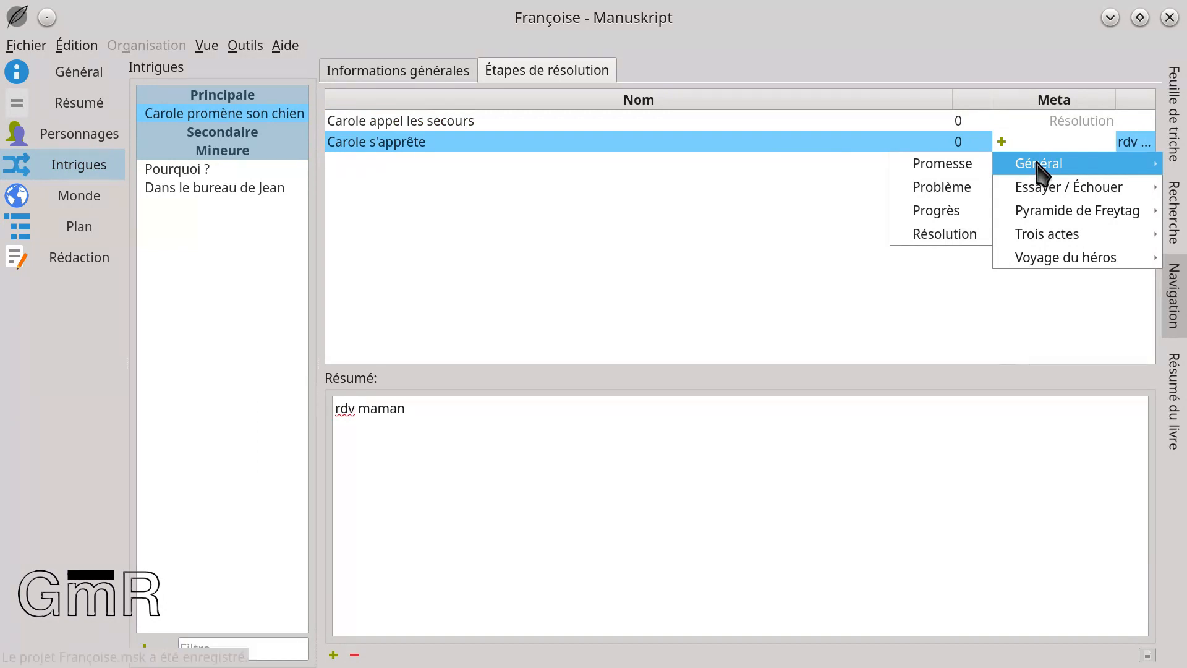
mouse_move(1045, 189)
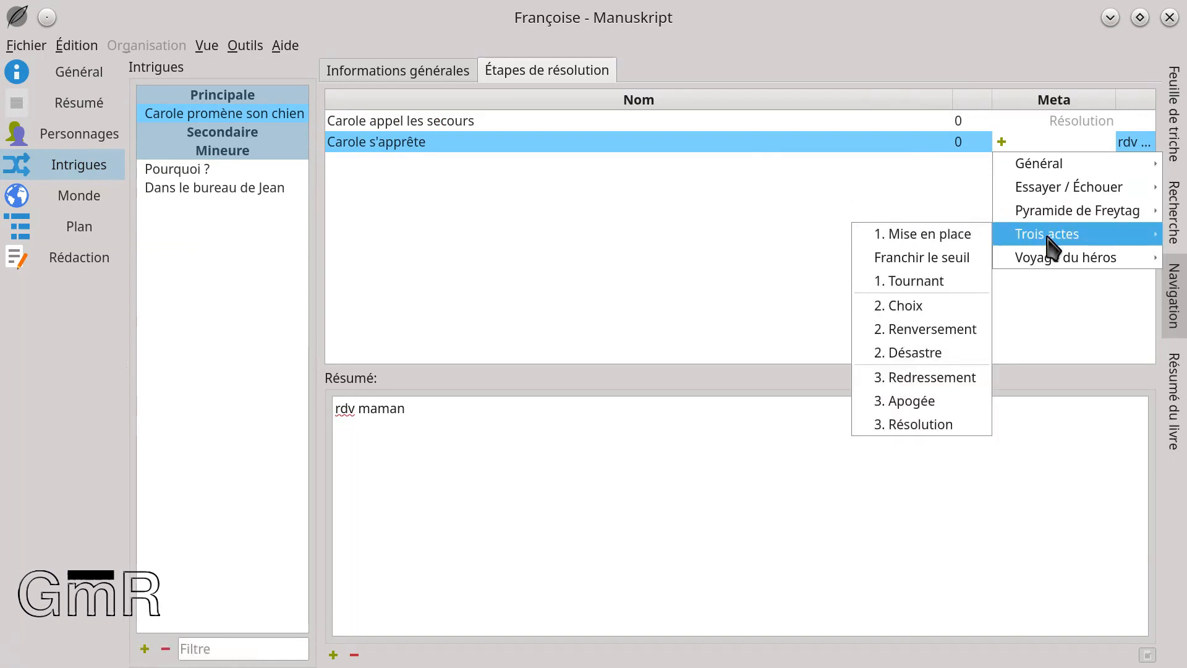
mouse_move(1050, 267)
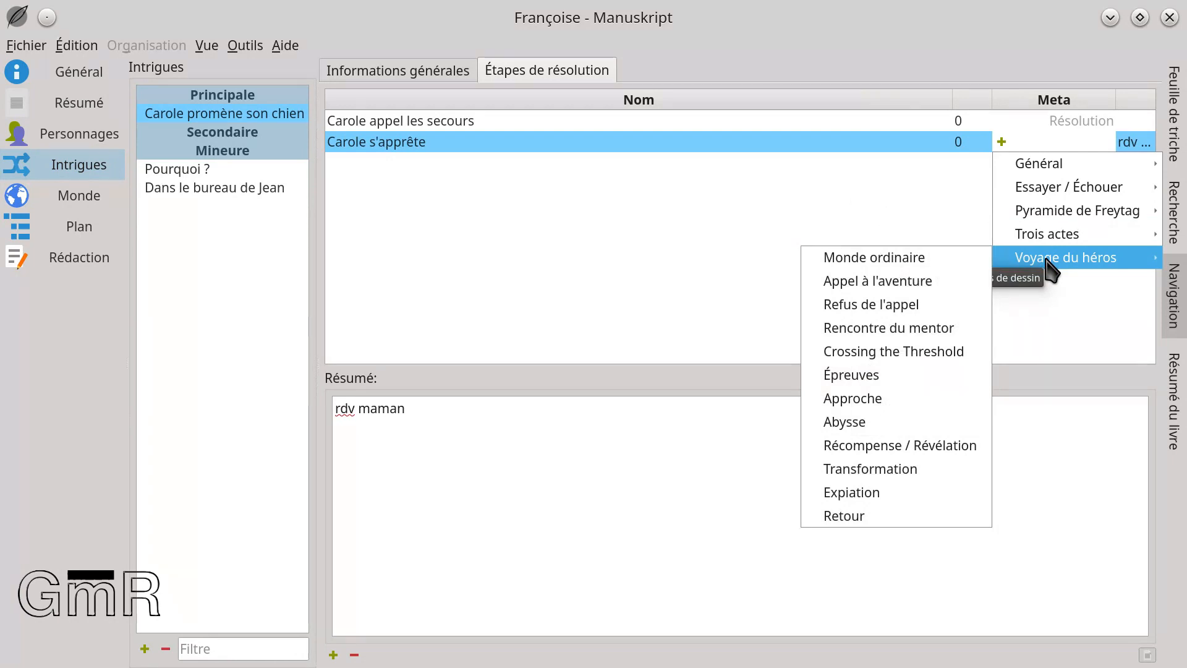
click(874, 259)
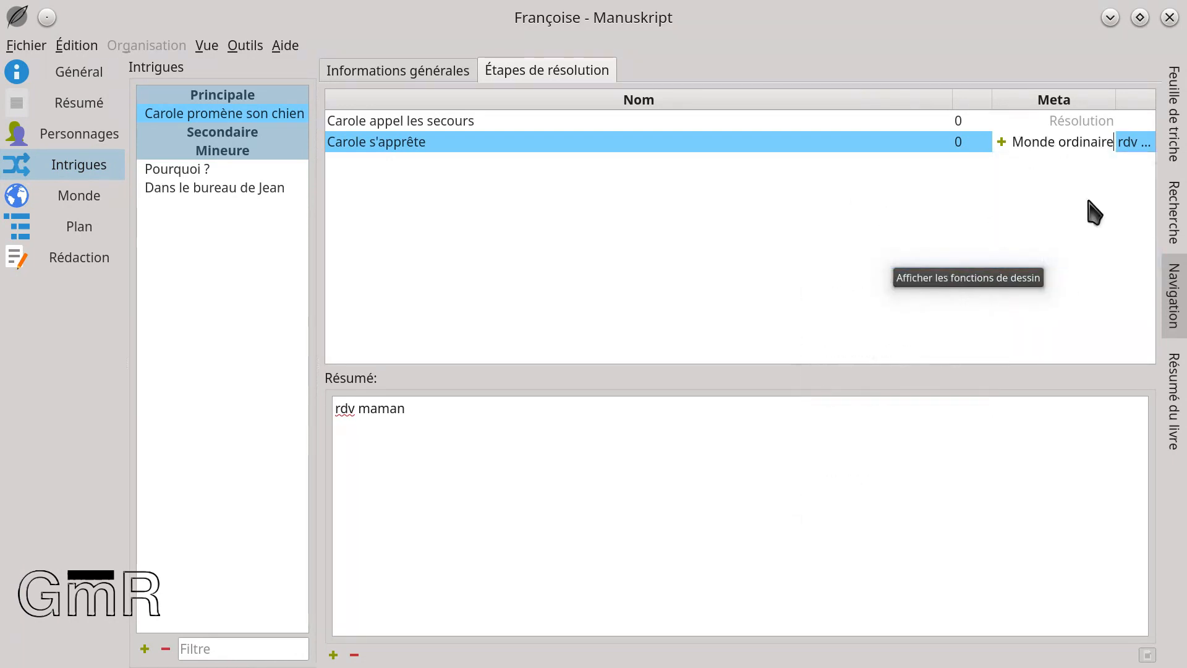
Number the resolution steps, giving 1 to "Carole s'apprête" and 2 to "Carole appel les secours"
click(963, 149)
double_click(963, 149)
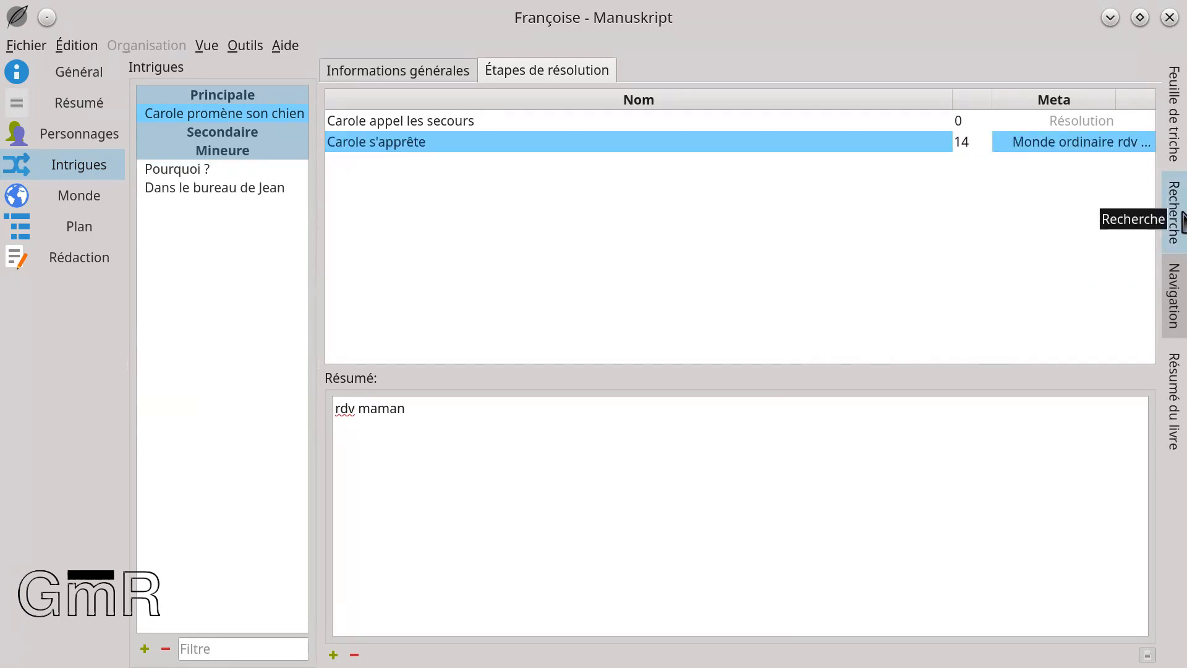
key(Return)
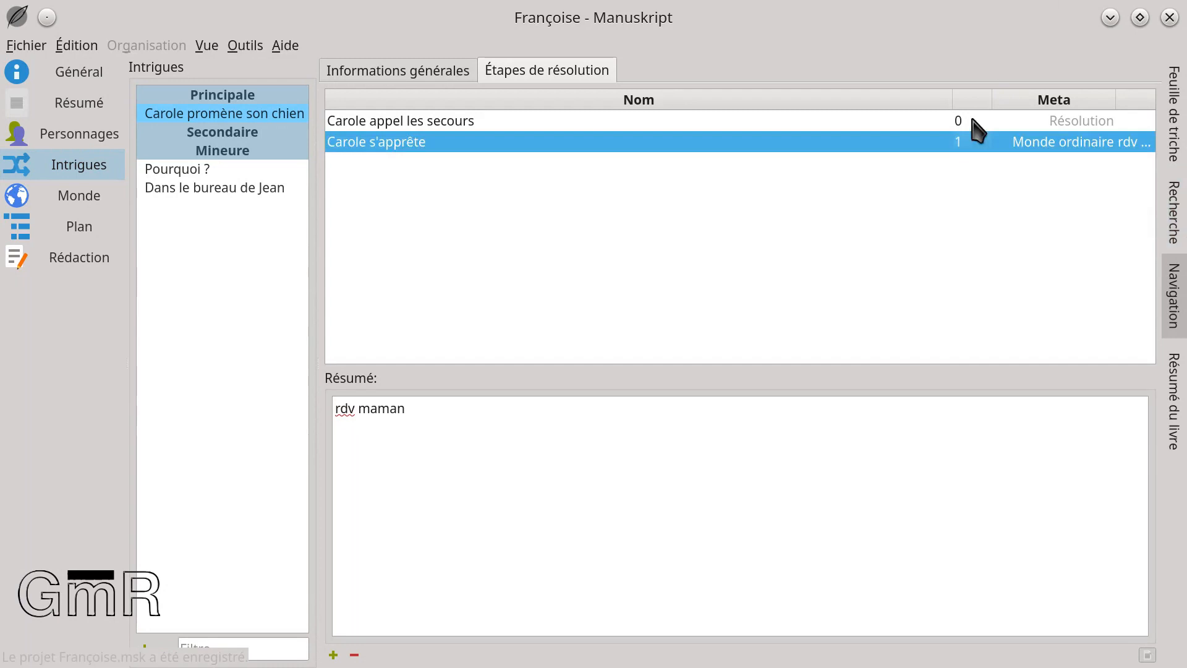
click(955, 120)
double_click(959, 120)
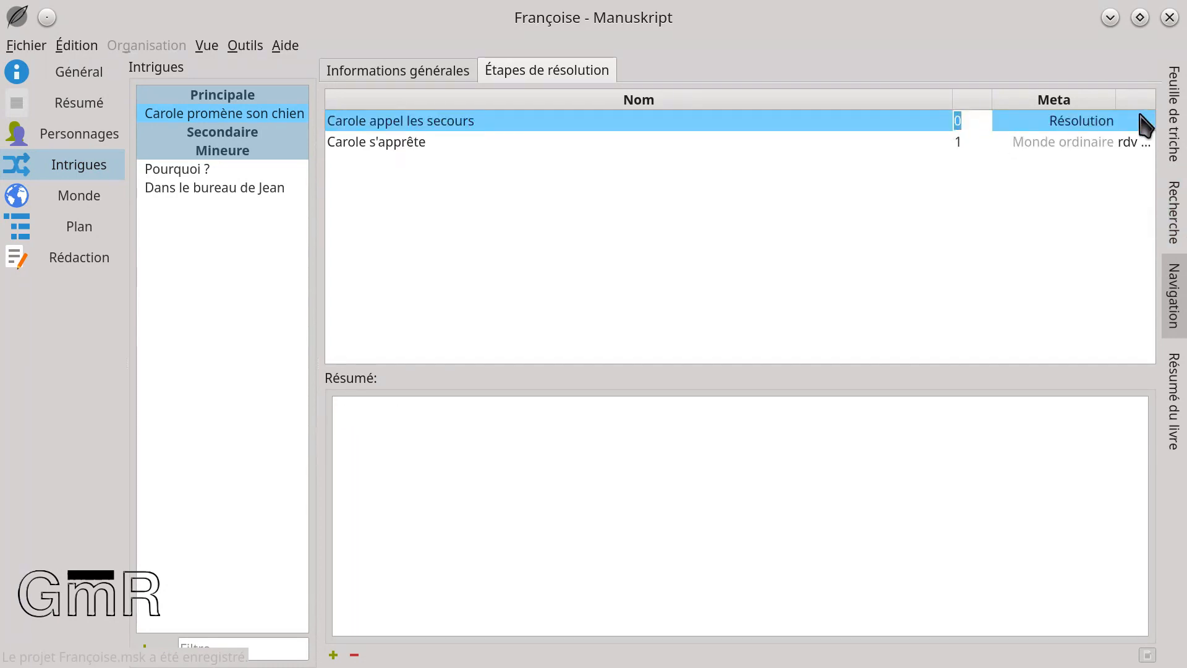
key(Return)
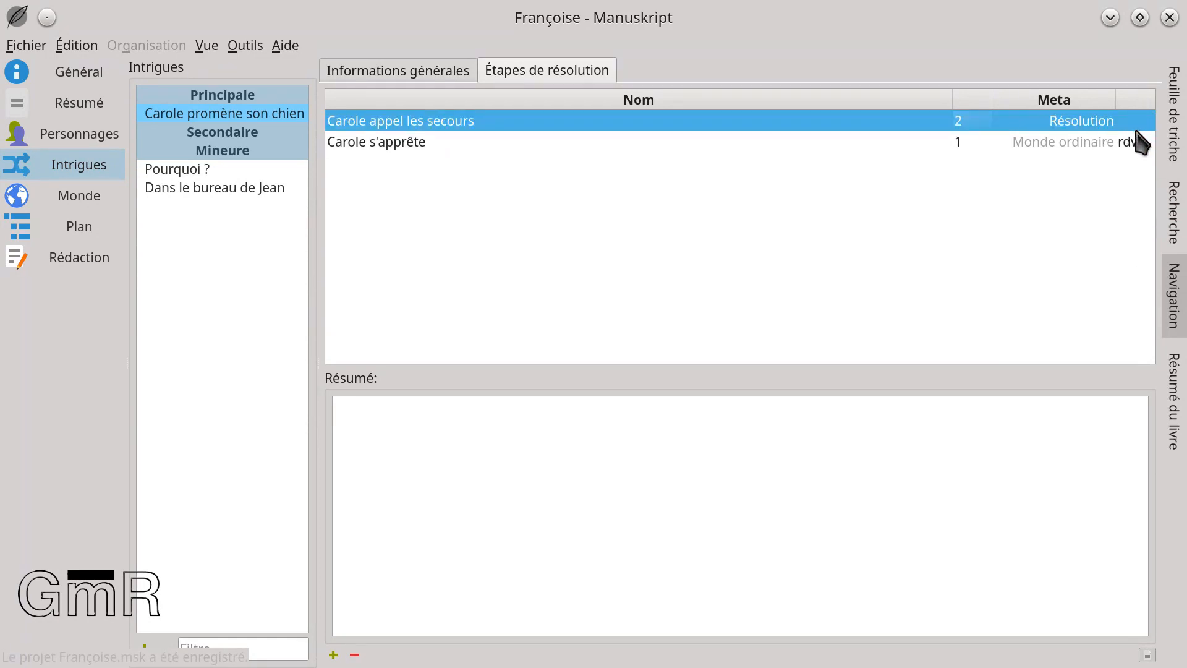
Check the summary of the resolution step "Carole s'apprête" and return to the plot's general information
double_click(1137, 141)
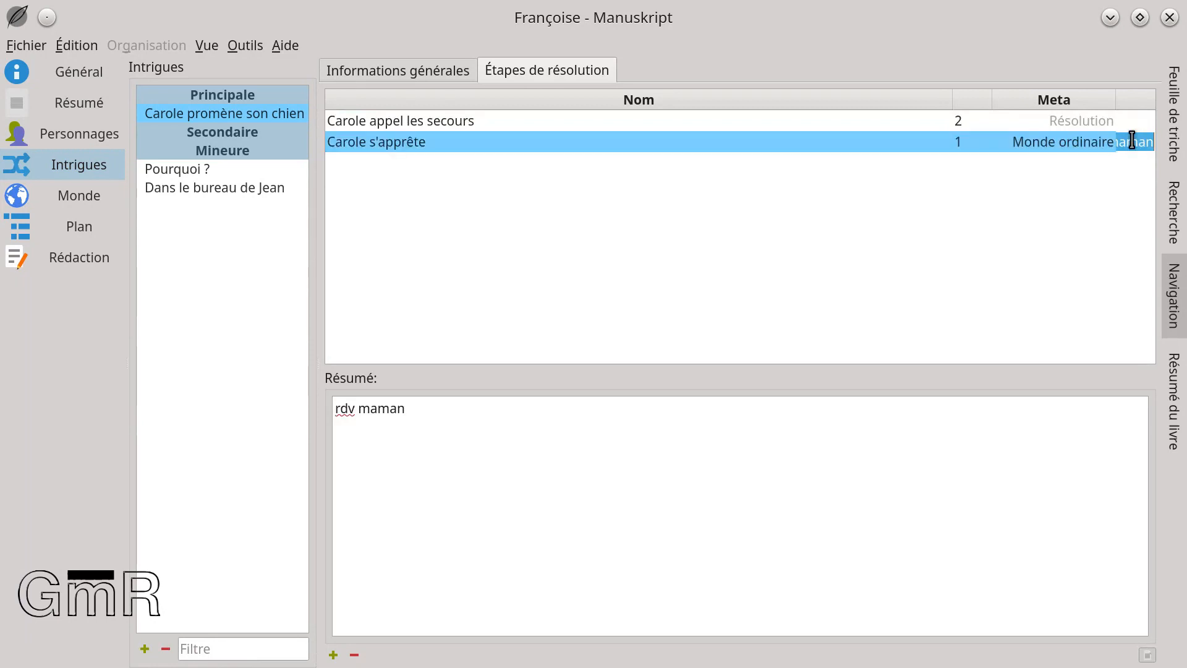
click(477, 426)
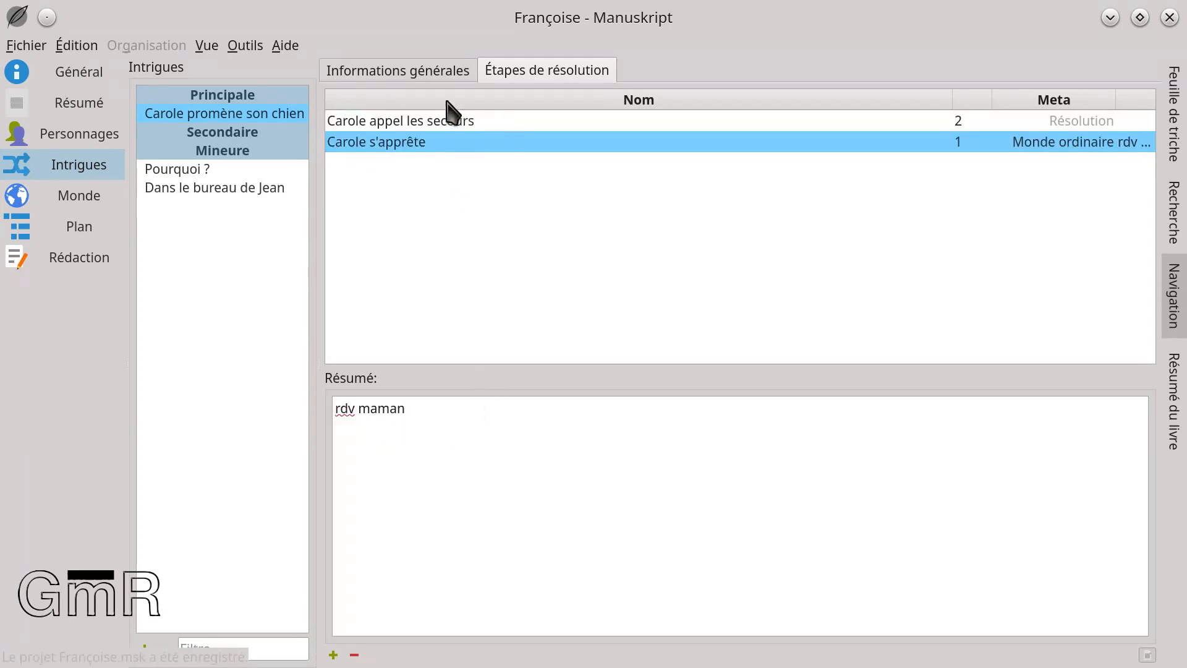
click(444, 72)
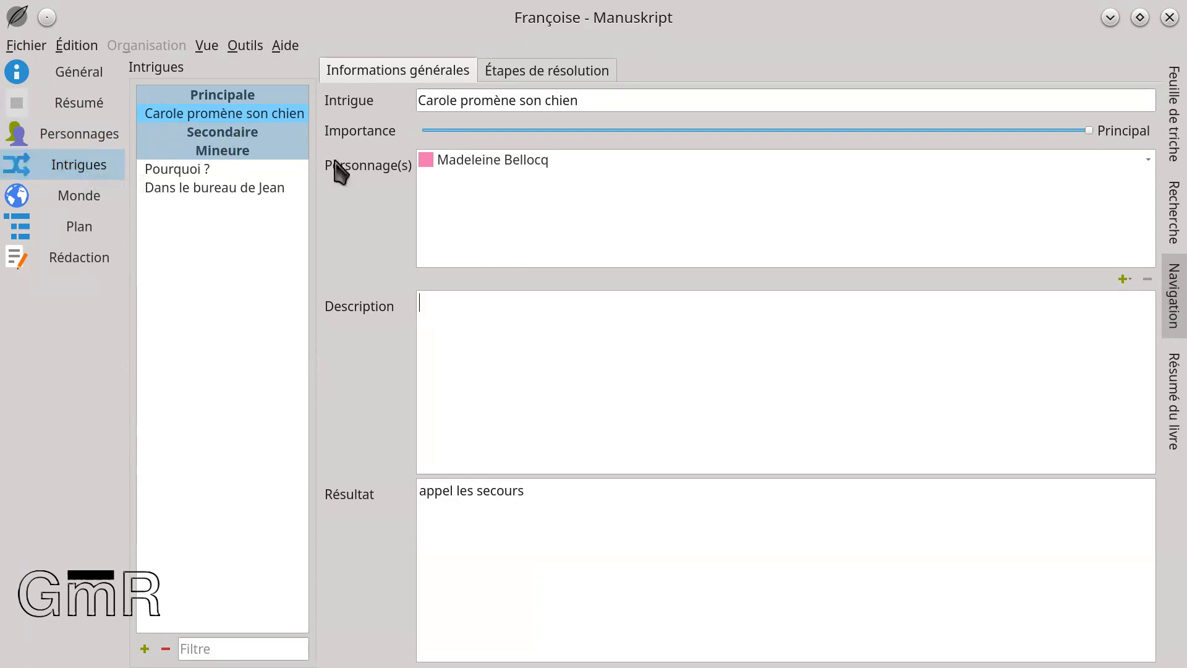
Examine how the plot "Carole promène son chien" and its resolution steps are listed in the project's outline
click(79, 236)
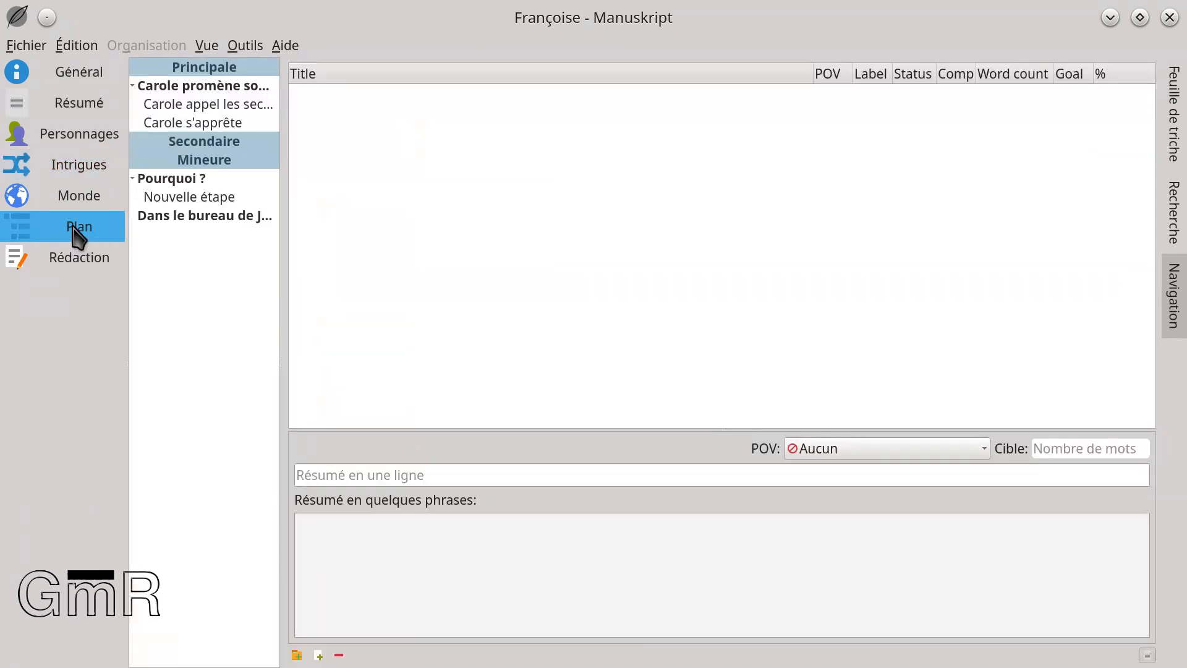
click(201, 87)
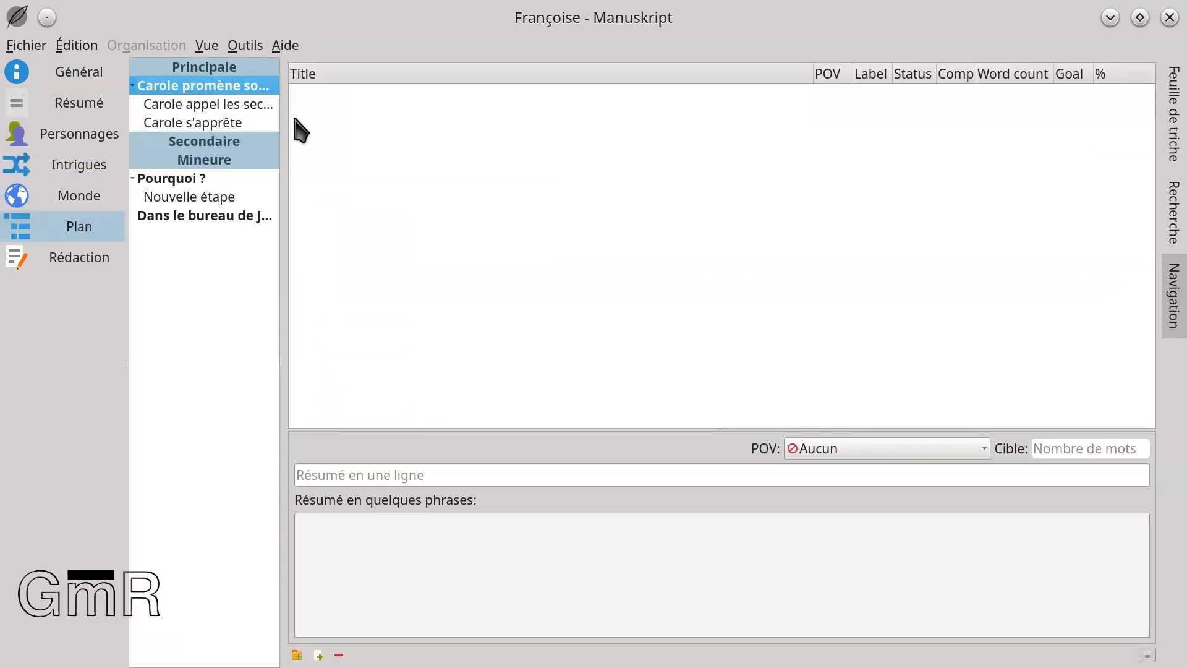
click(183, 105)
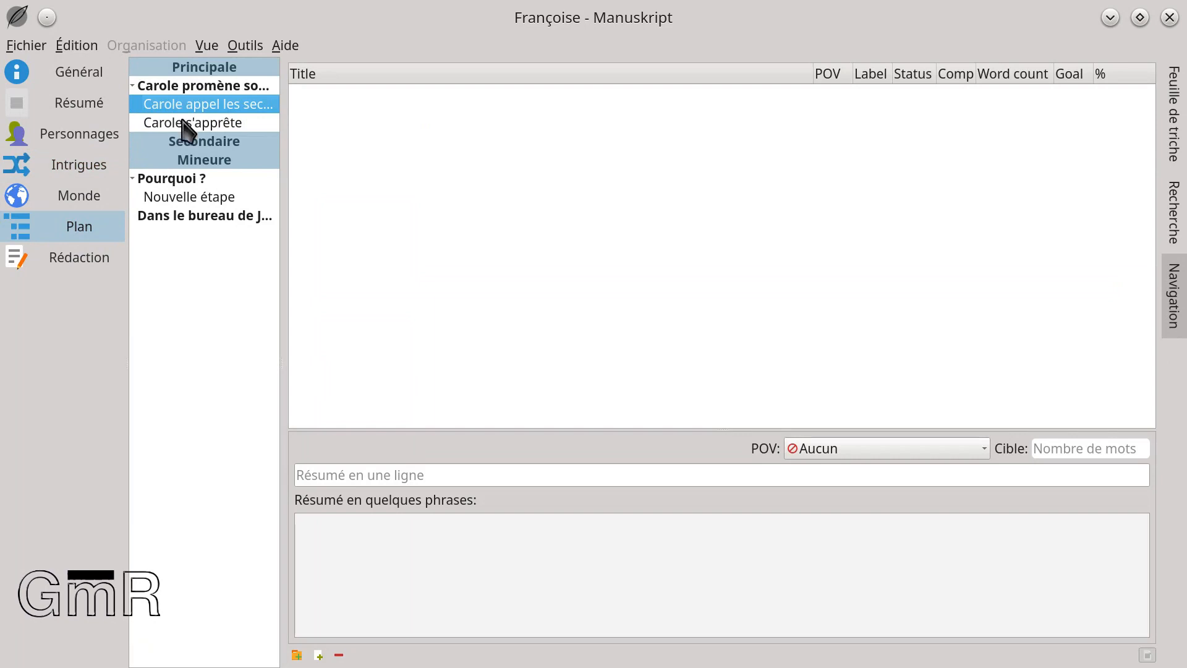
click(183, 122)
click(190, 144)
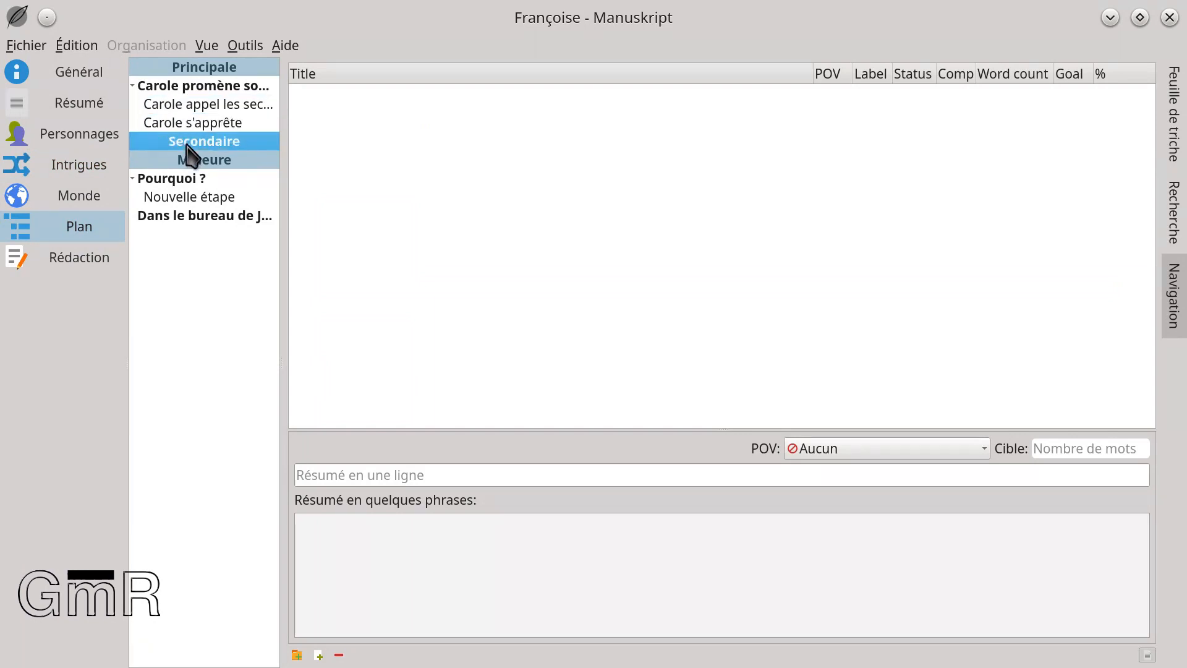
click(193, 105)
click(187, 123)
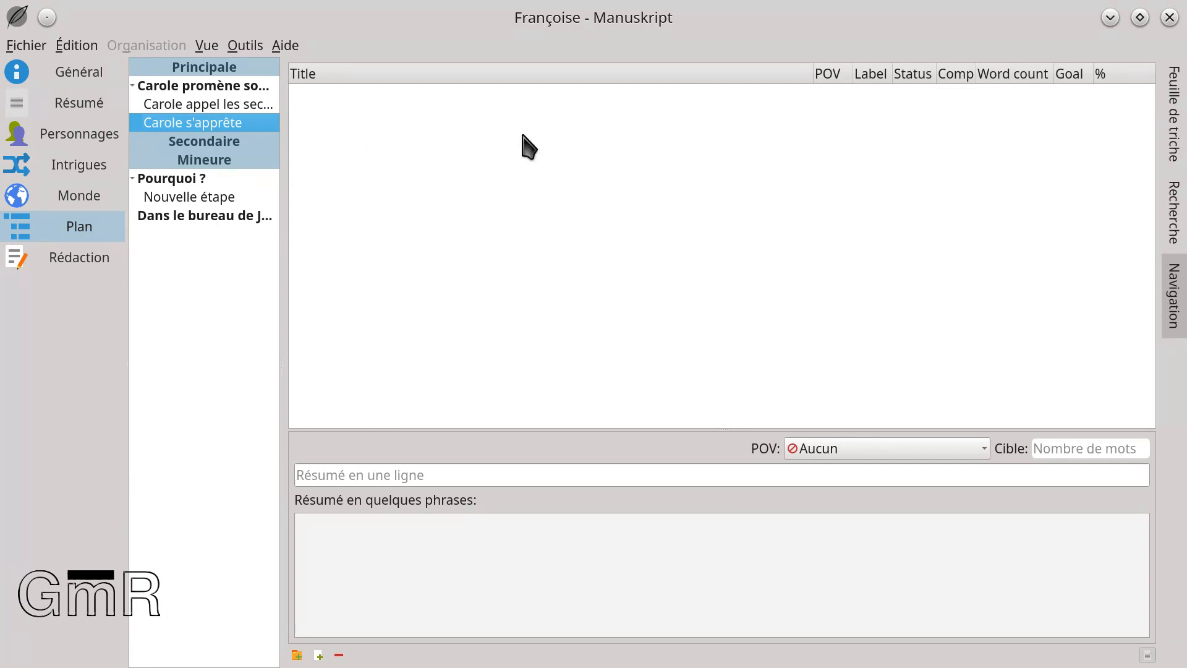
click(185, 86)
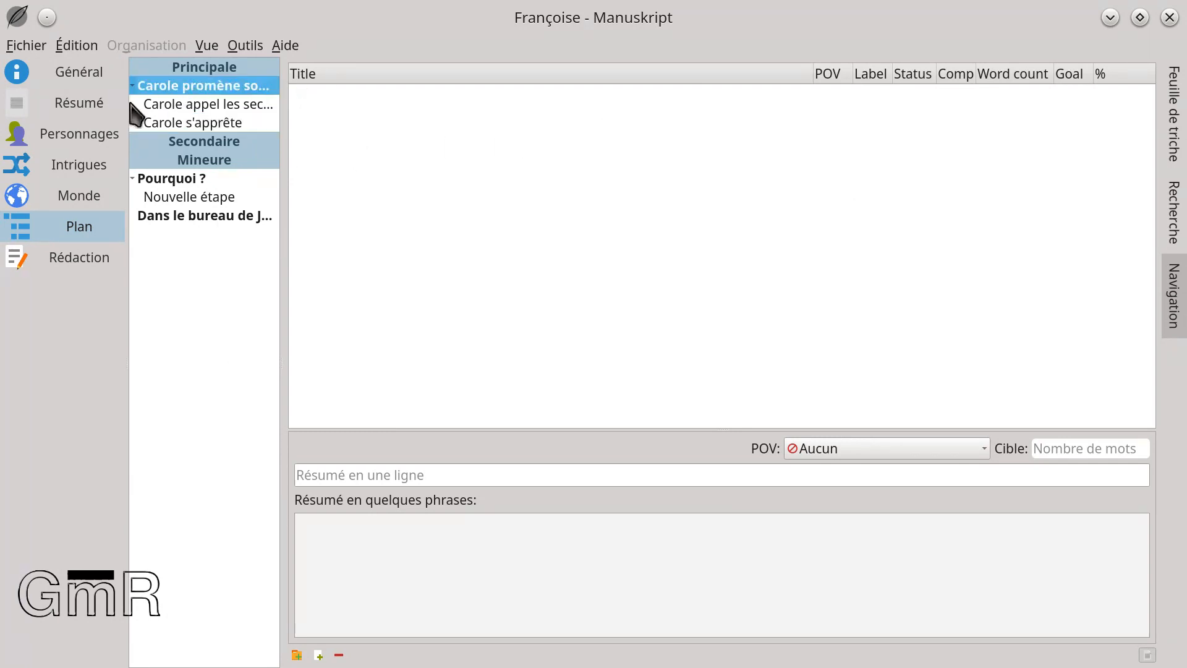
Compare the outline with the plots section and view the general information of the plot "Pourquoi ?"
click(82, 166)
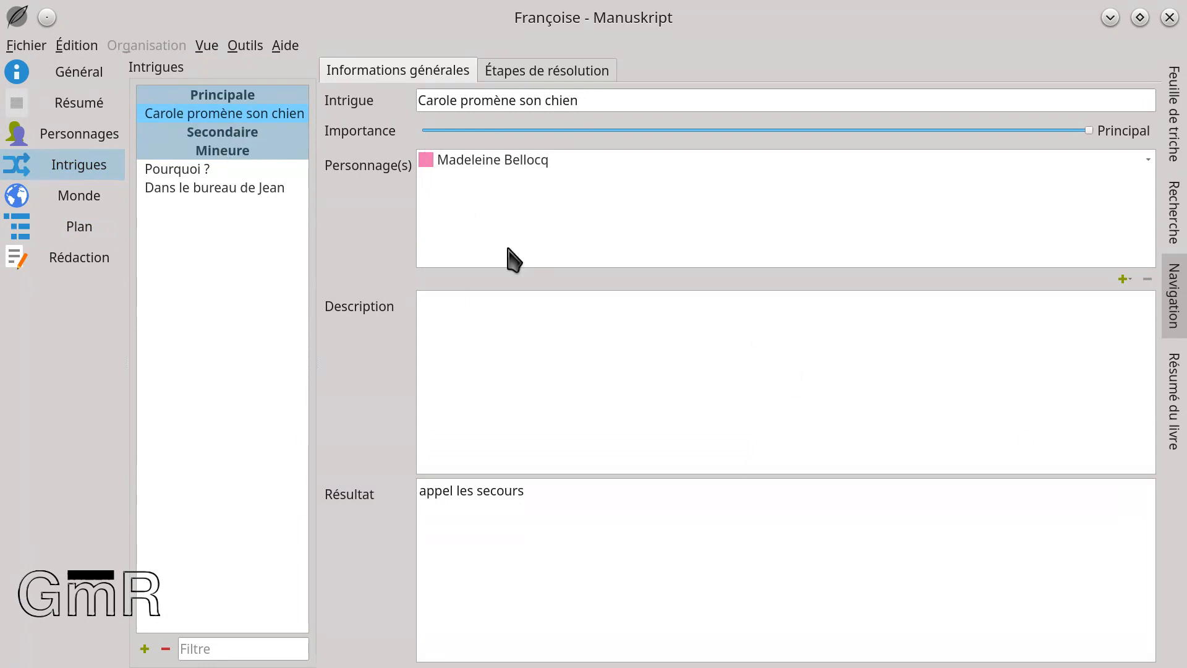
click(81, 228)
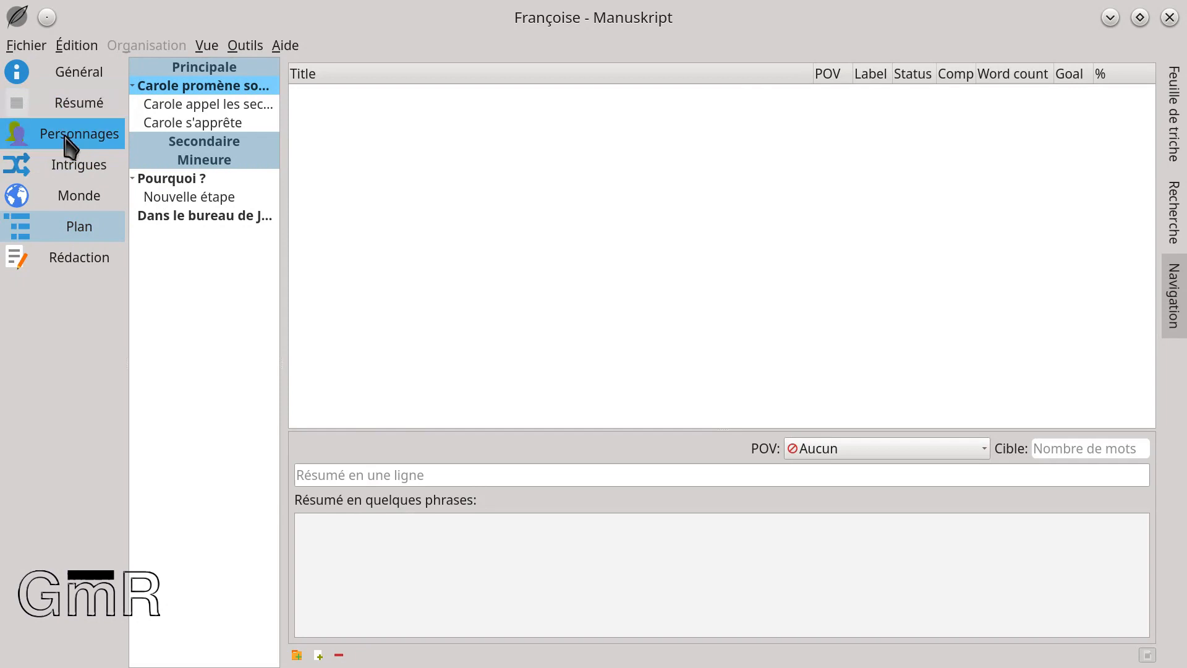
click(75, 167)
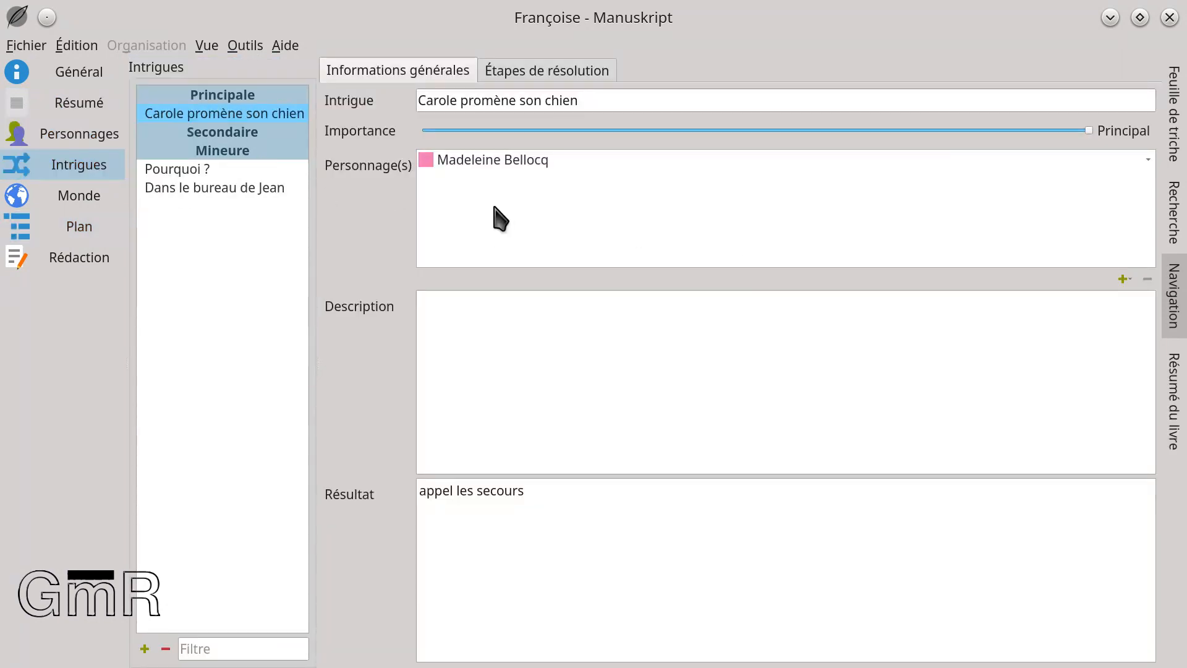
click(208, 113)
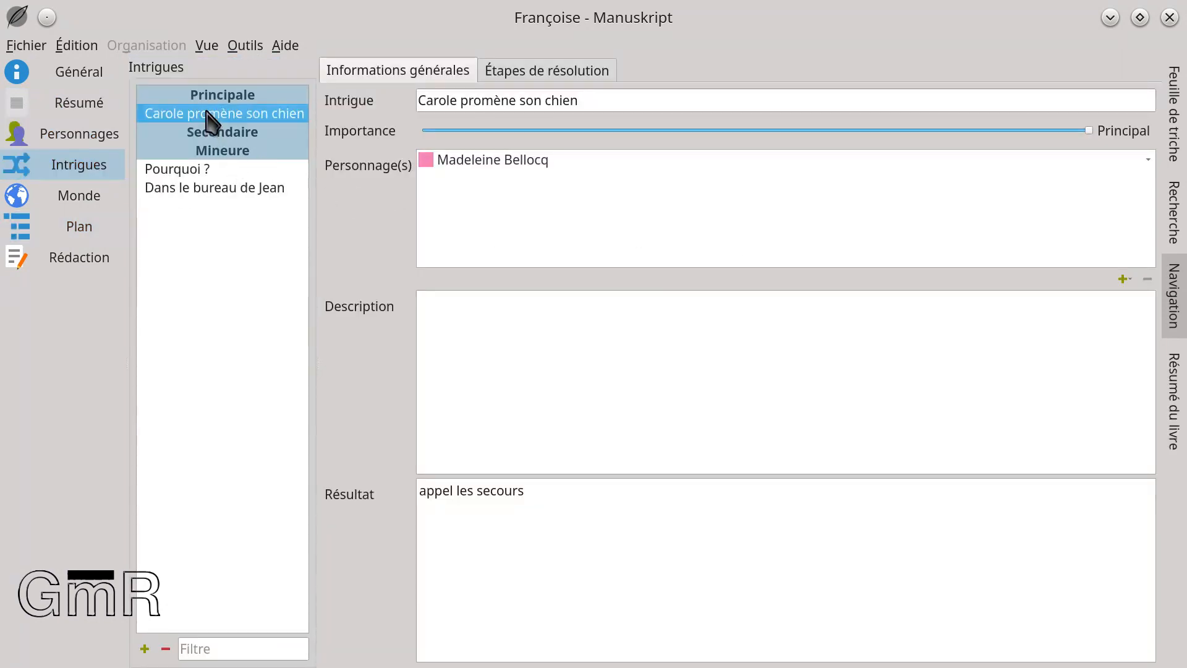
click(196, 170)
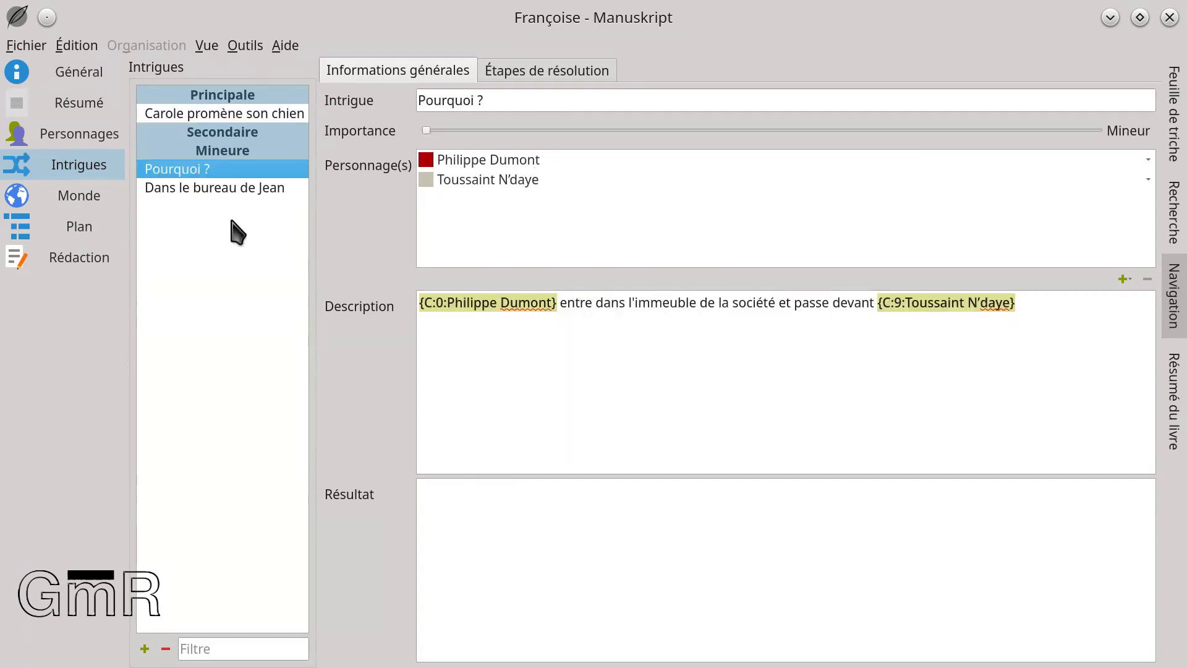
Insert a reference to the plot's assigned character in the description of the plot "Carole promène son chien"
click(260, 118)
click(489, 321)
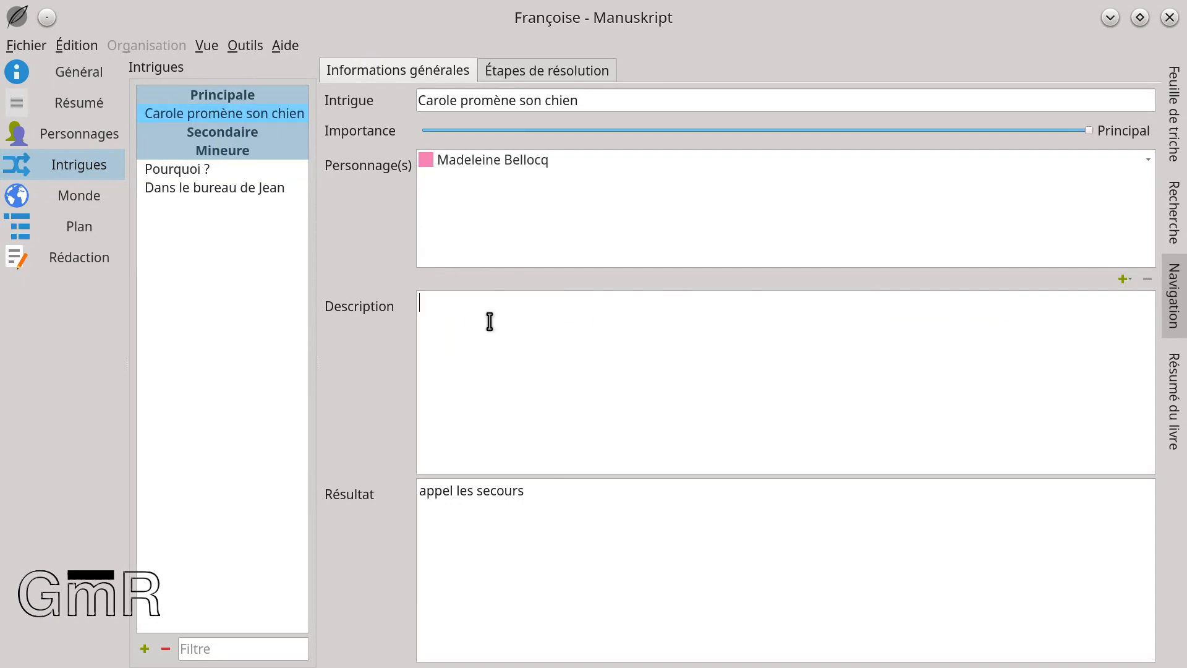
key(ctrl+space)
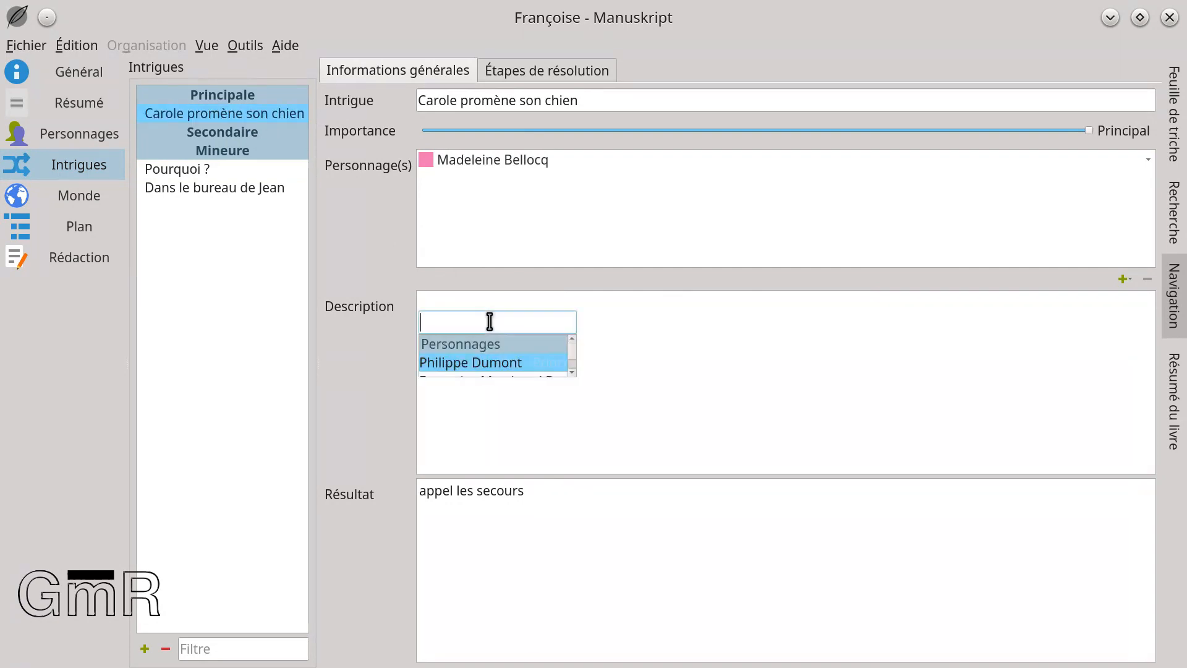
scroll(486, 356, down, 1)
scroll(515, 364, down, 1)
click(512, 363)
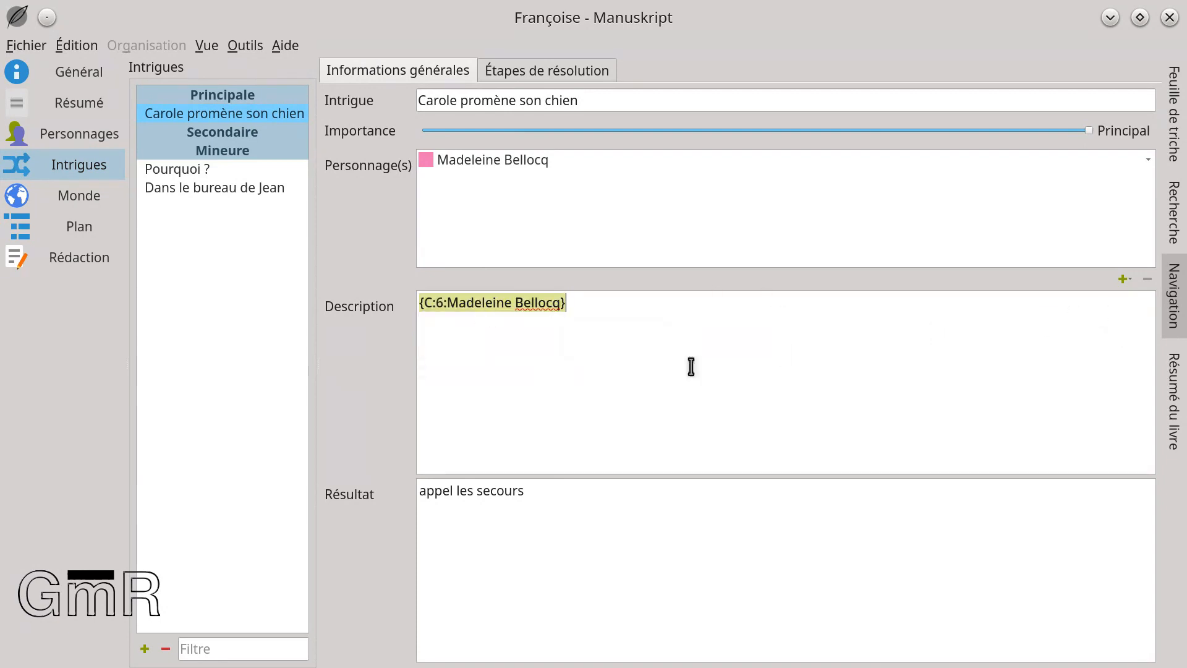
mouse_move(506, 306)
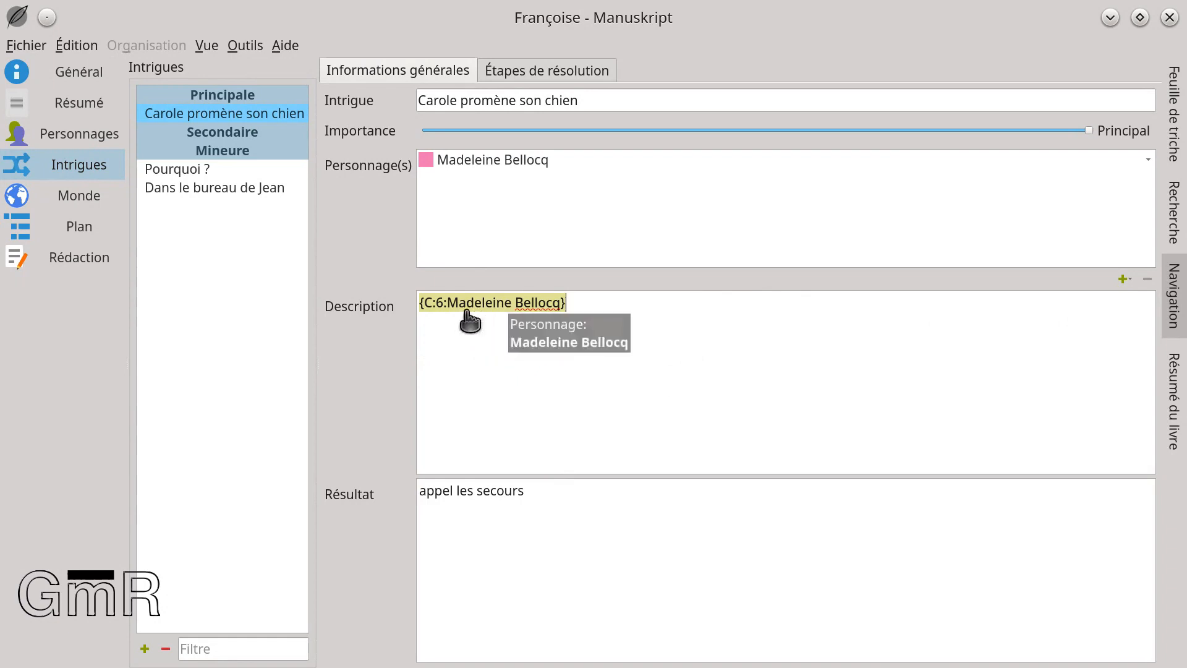
right_click(668, 314)
key(Escape)
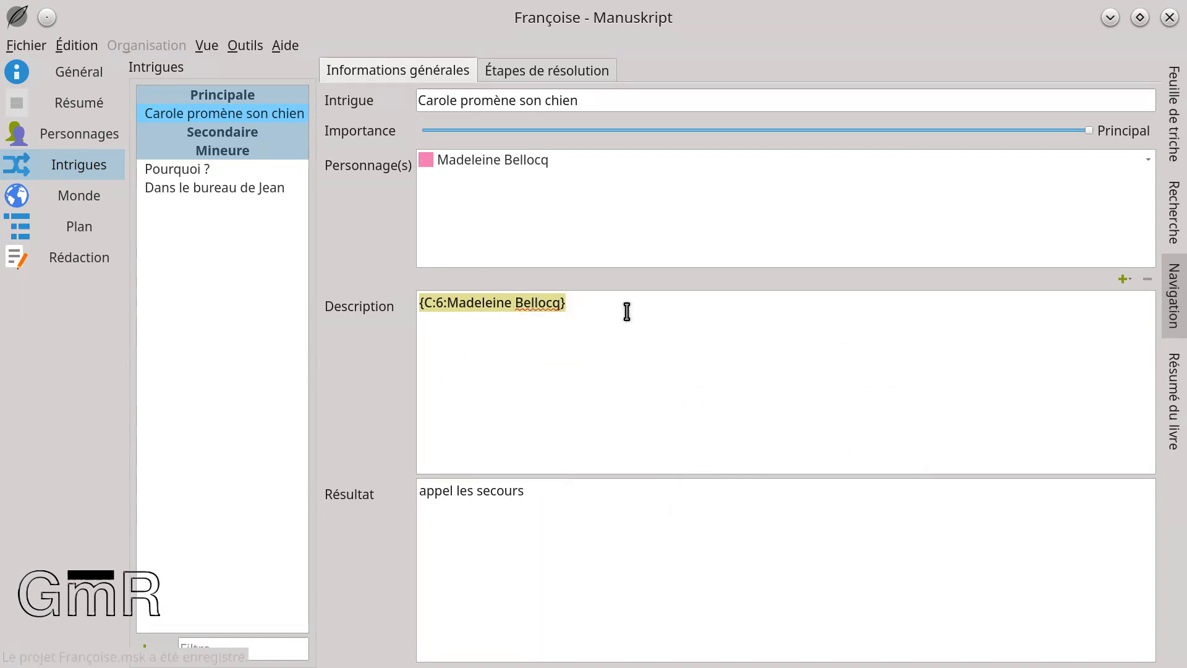
right_click(627, 310)
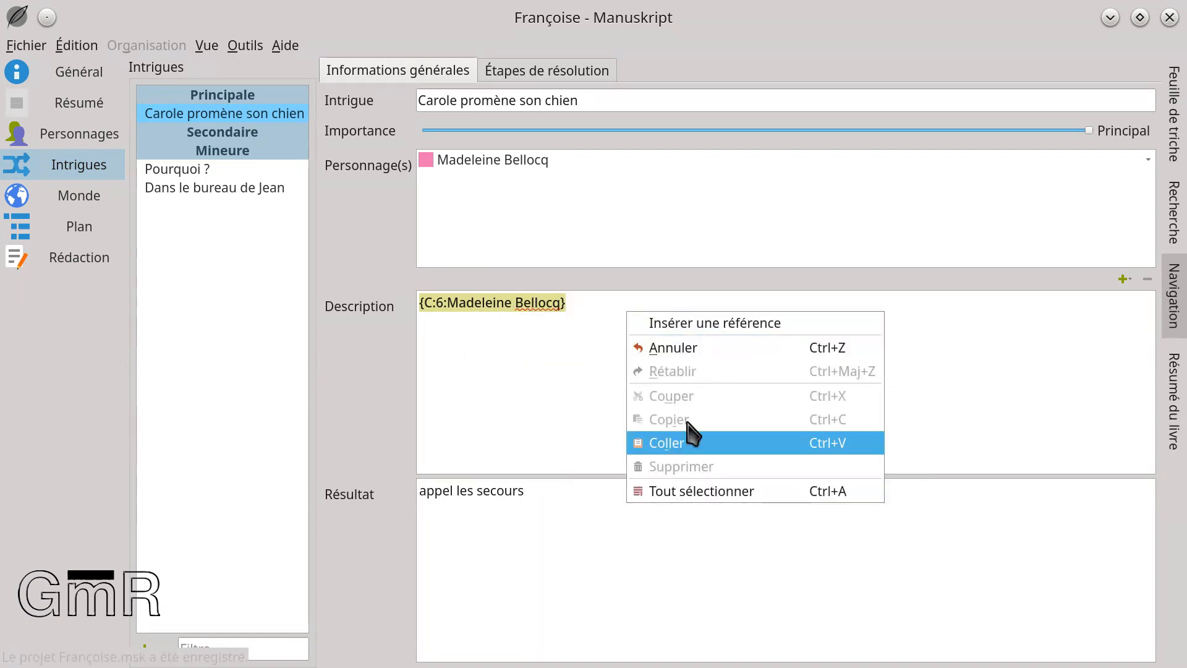
click(685, 323)
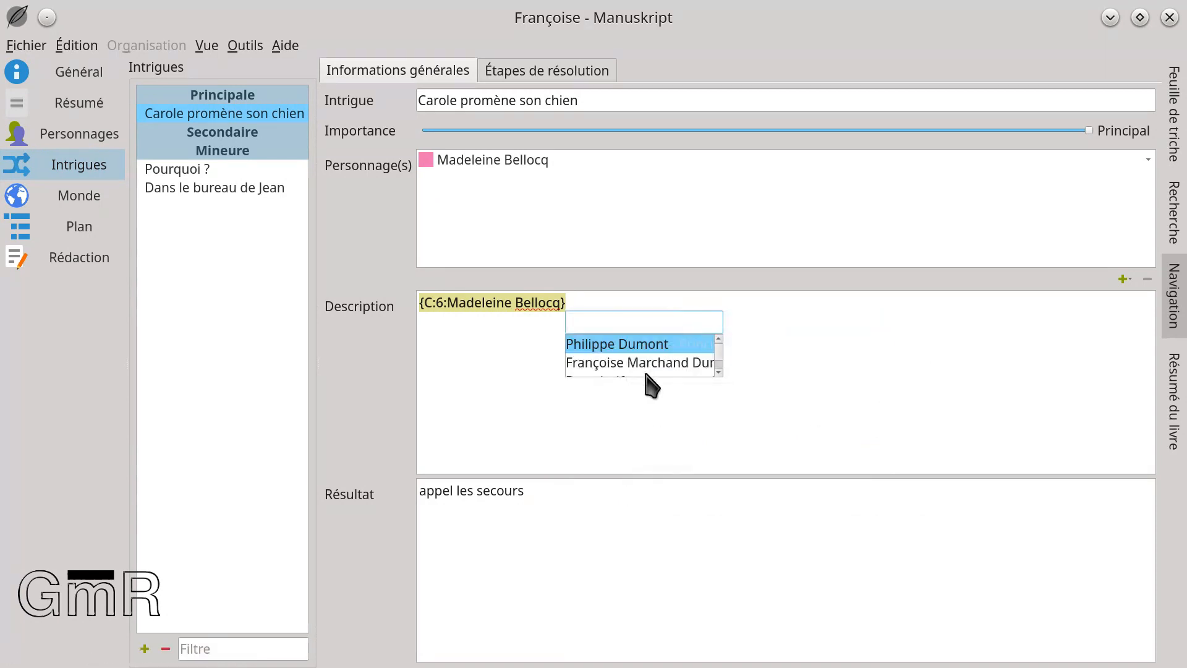
click(486, 337)
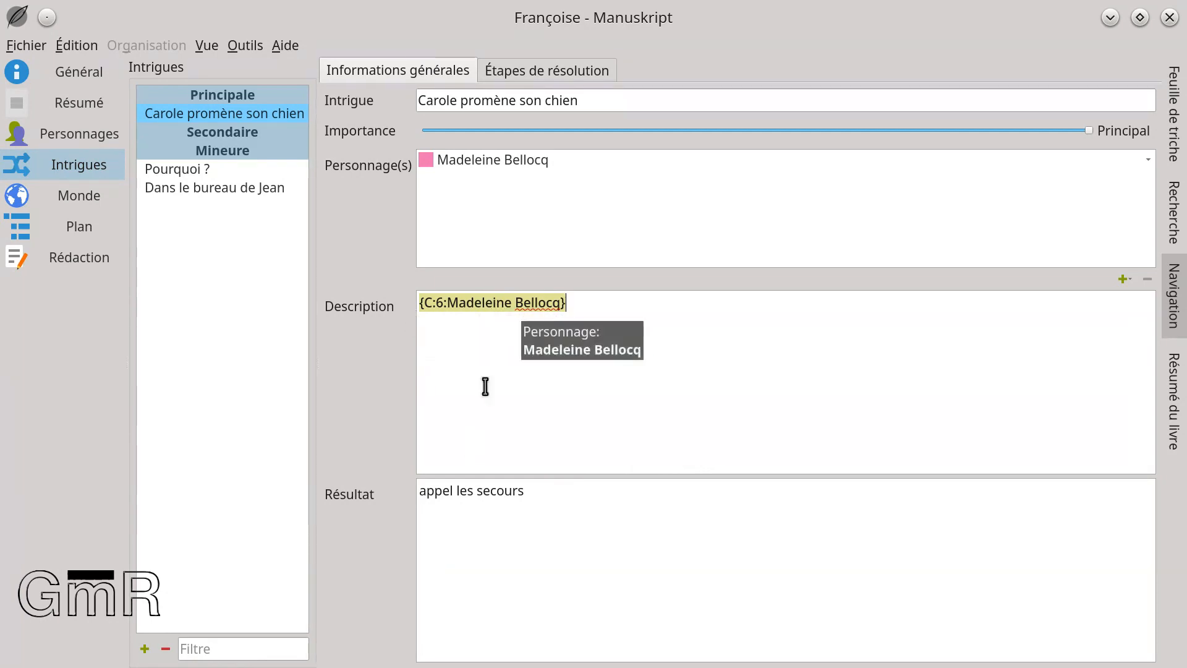
Follow the description's reference to the character sheet and check the options offered for the misspelled word "titmidité" in its one-sentence summary
click(493, 306)
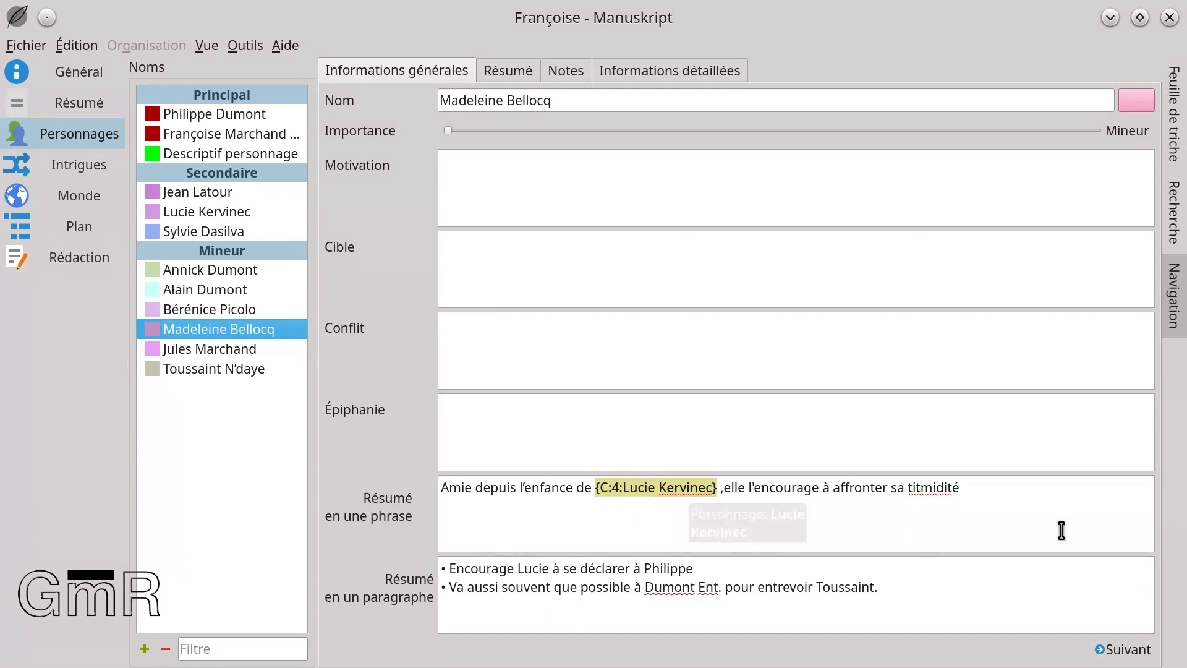
right_click(928, 487)
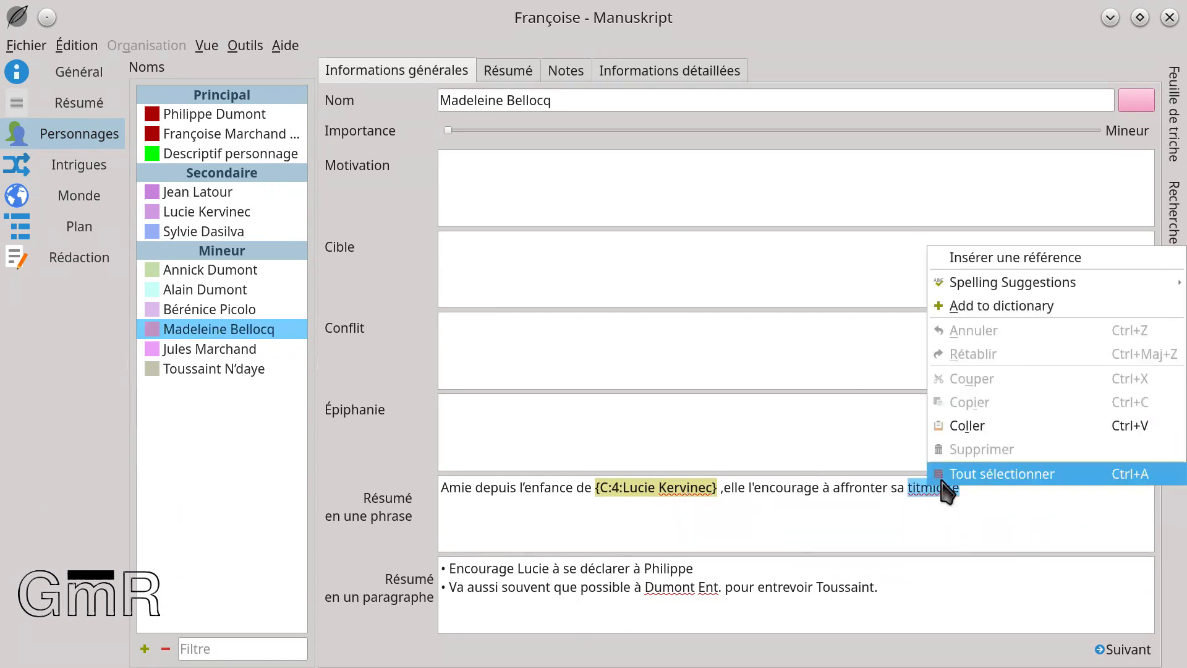
click(1077, 542)
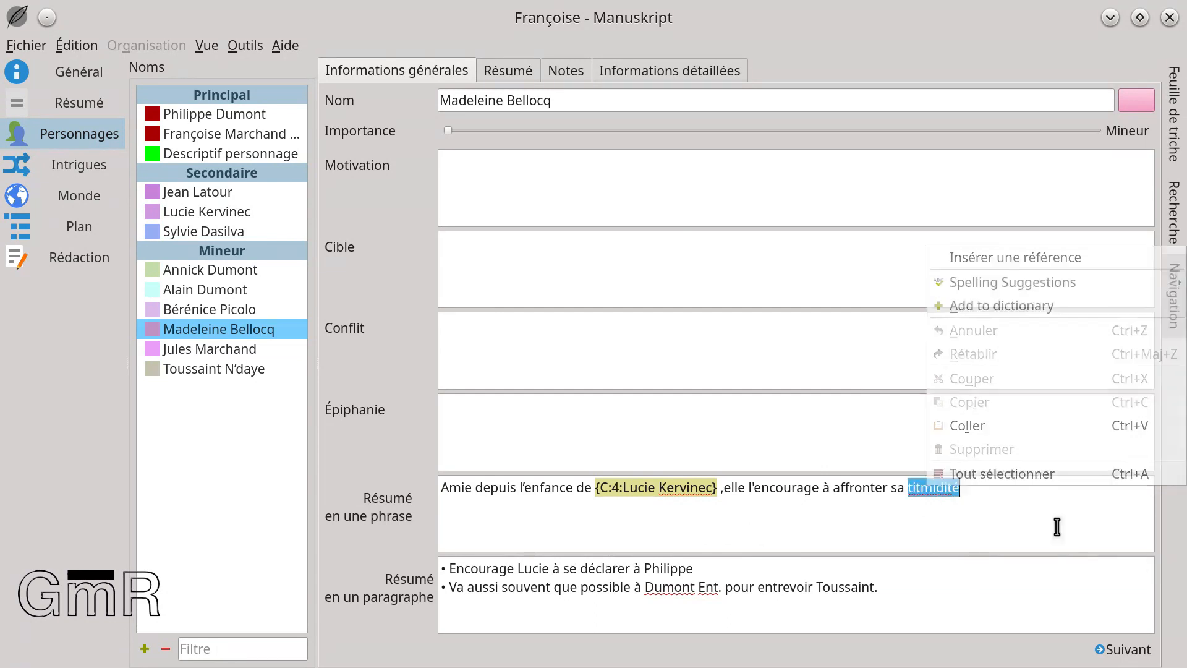
Return to the general information of the plot "Carole promène son chien" and save the project
click(93, 173)
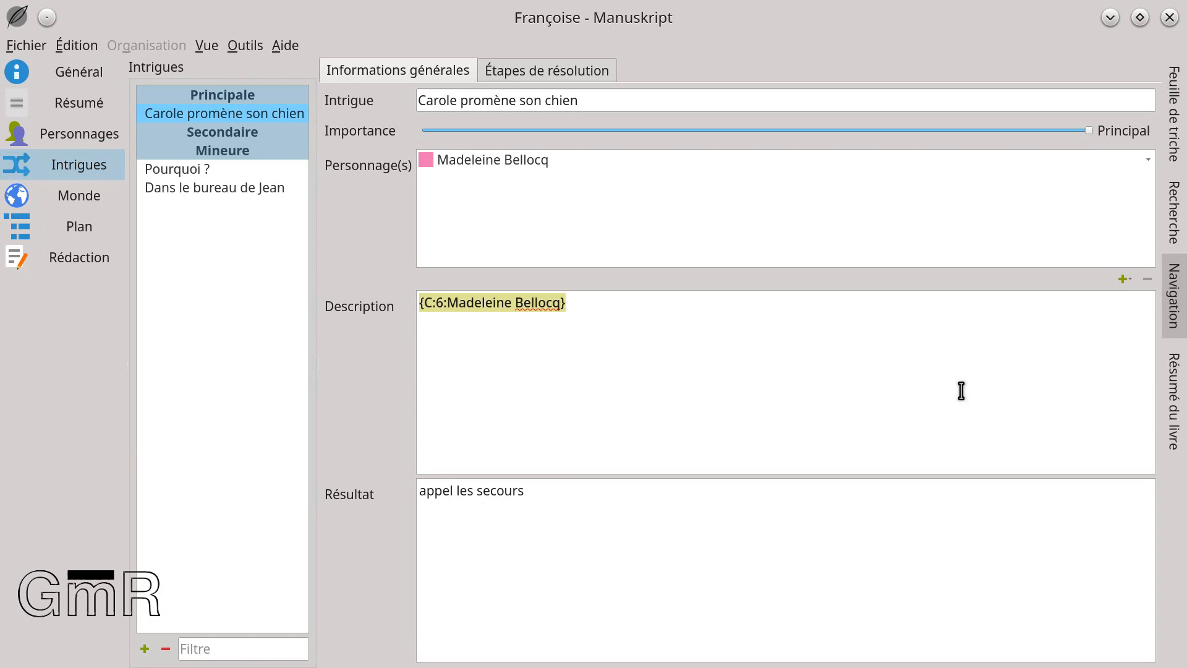
key(ctrl+s)
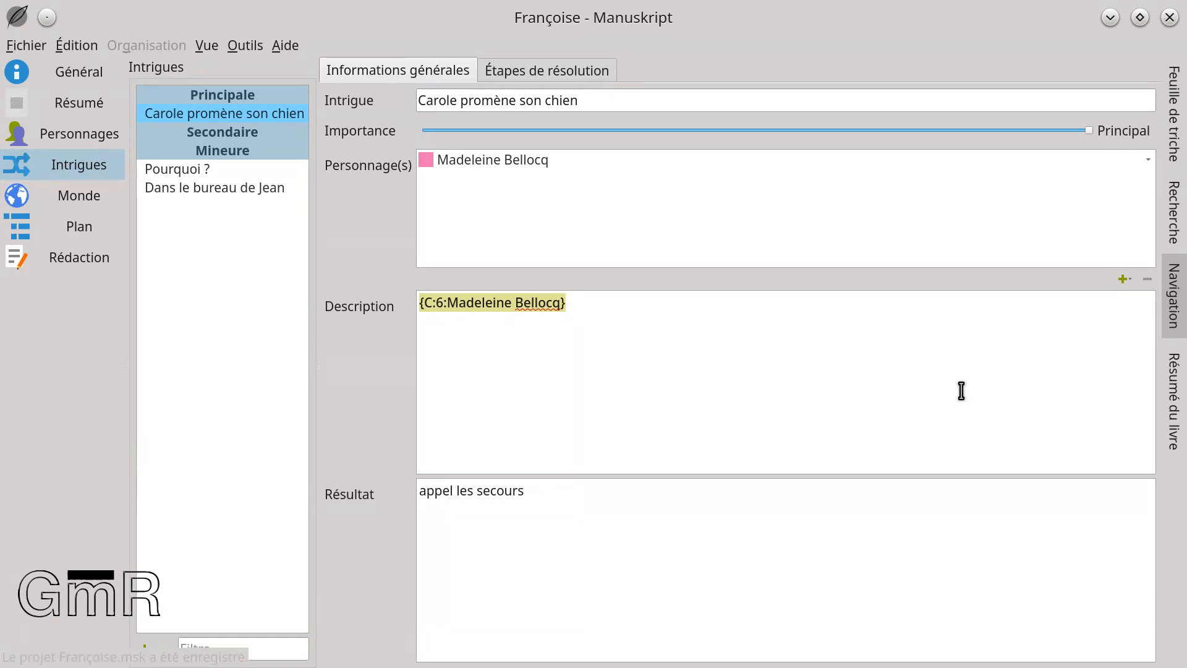